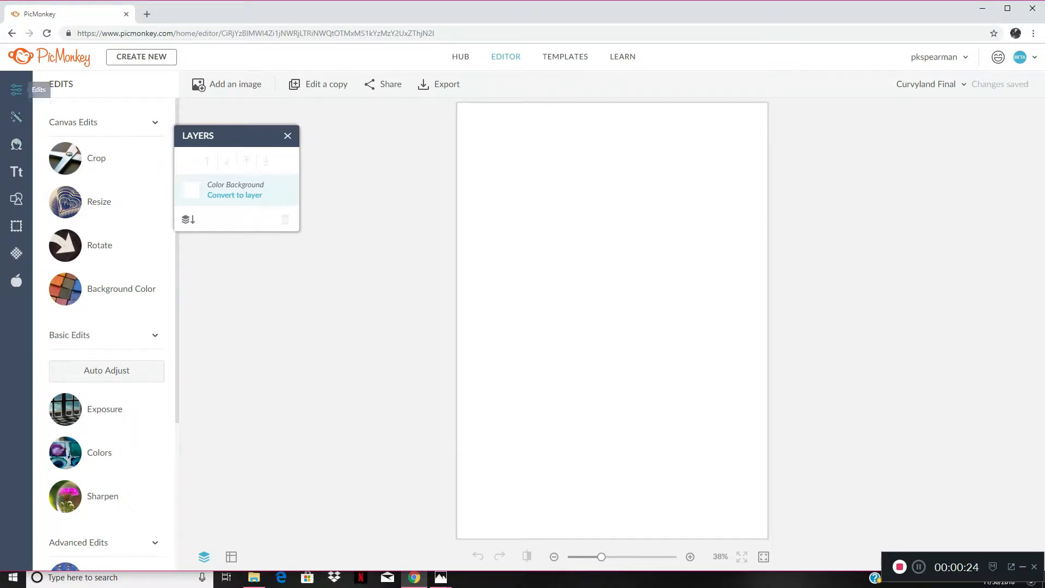
# Step: Add a text box to the blank canvas containing the word "Curvyland"
pyautogui.click(17, 172)
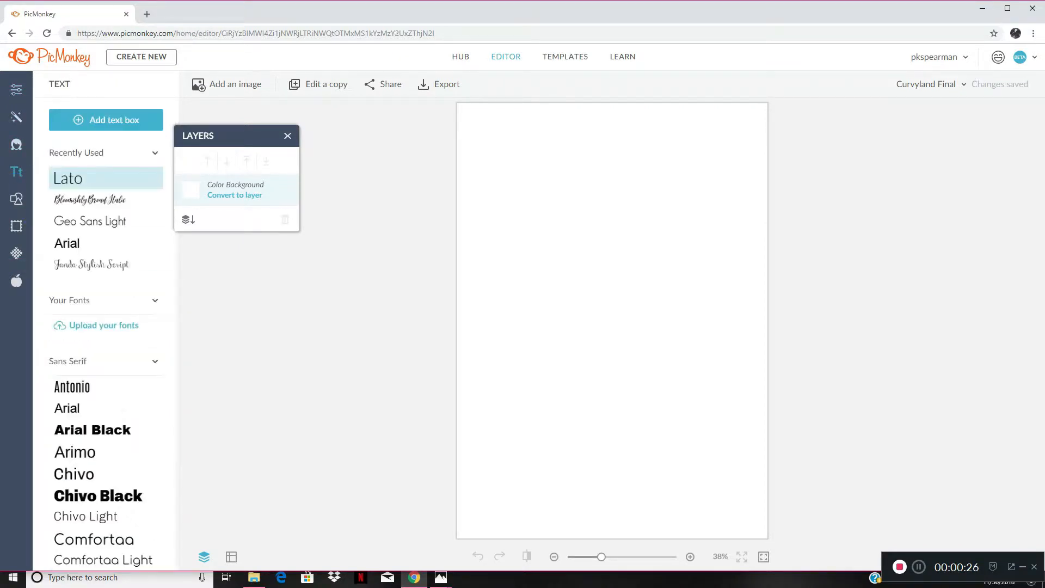
pyautogui.click(107, 120)
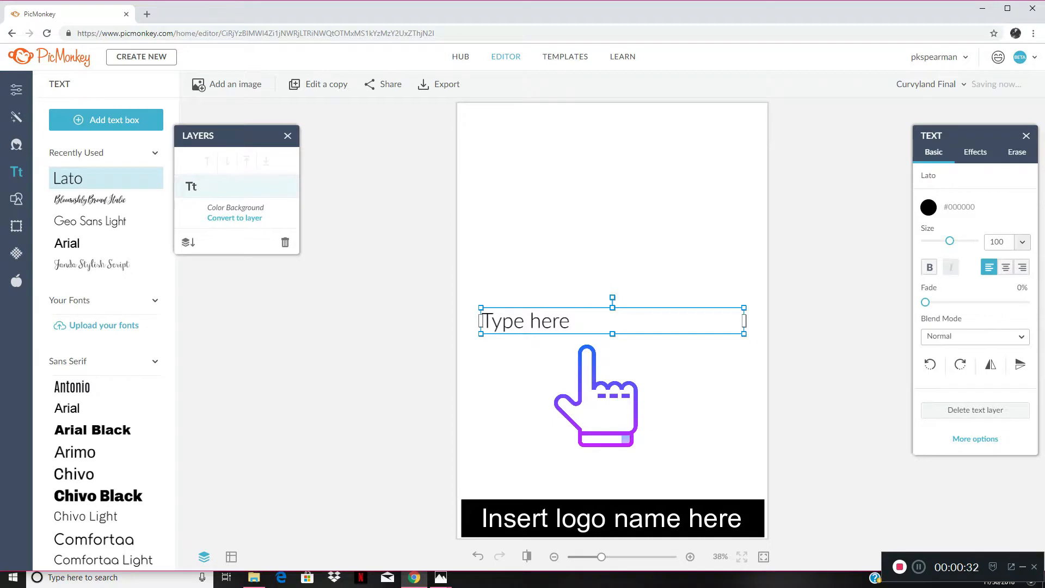
pyautogui.write('Curvyland')
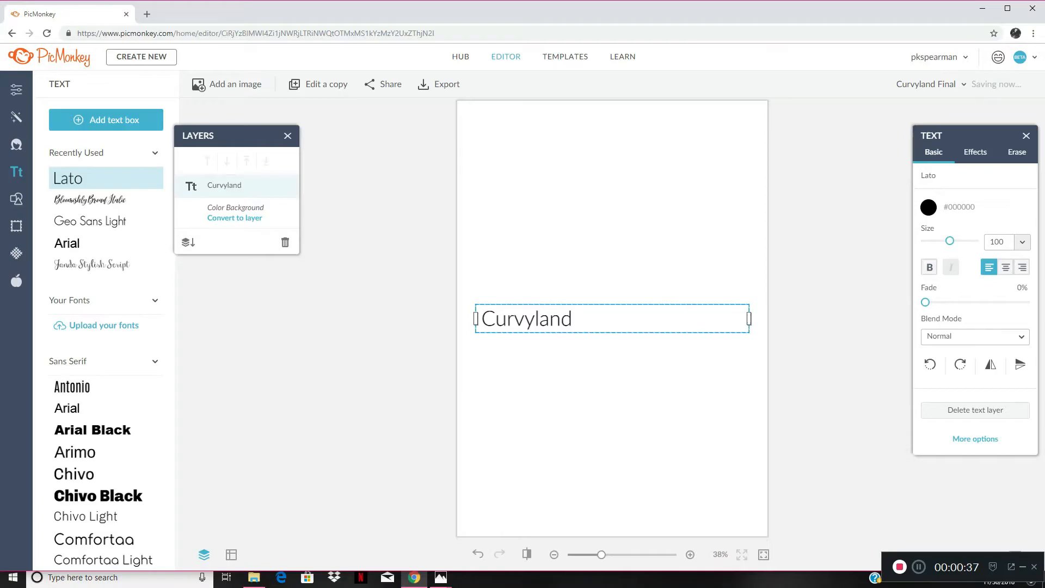
pyautogui.press('Escape')
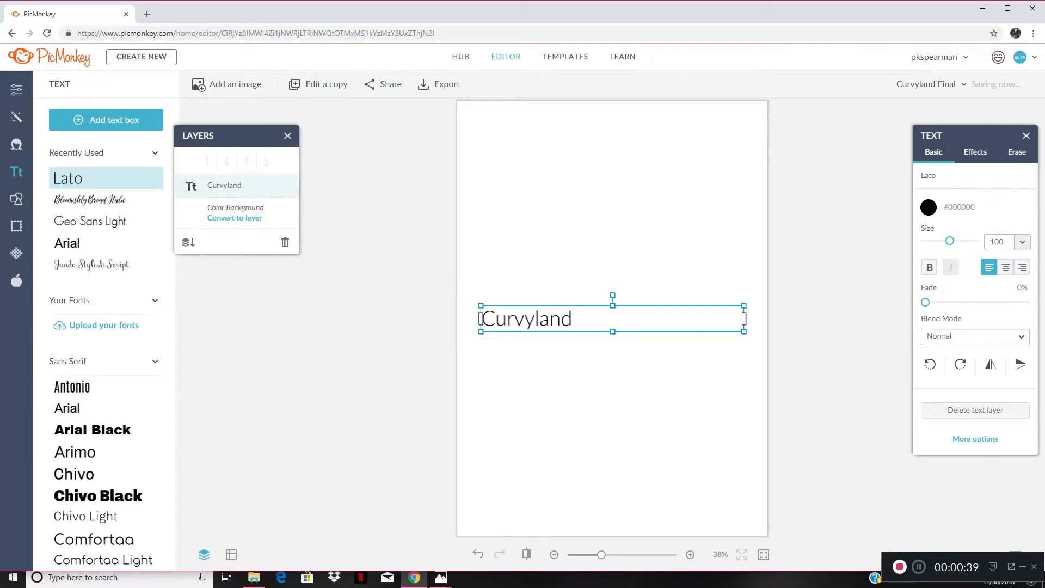
# Step: Change the Curvyland text's font to the handwriting font Bloomishly Broad Italic
pyautogui.scroll(-1, 103, 361)
pyautogui.scroll(-7, 106, 354)
pyautogui.scroll(-8, 106, 348)
pyautogui.scroll(-8, 106, 327)
pyautogui.scroll(-4, 106, 327)
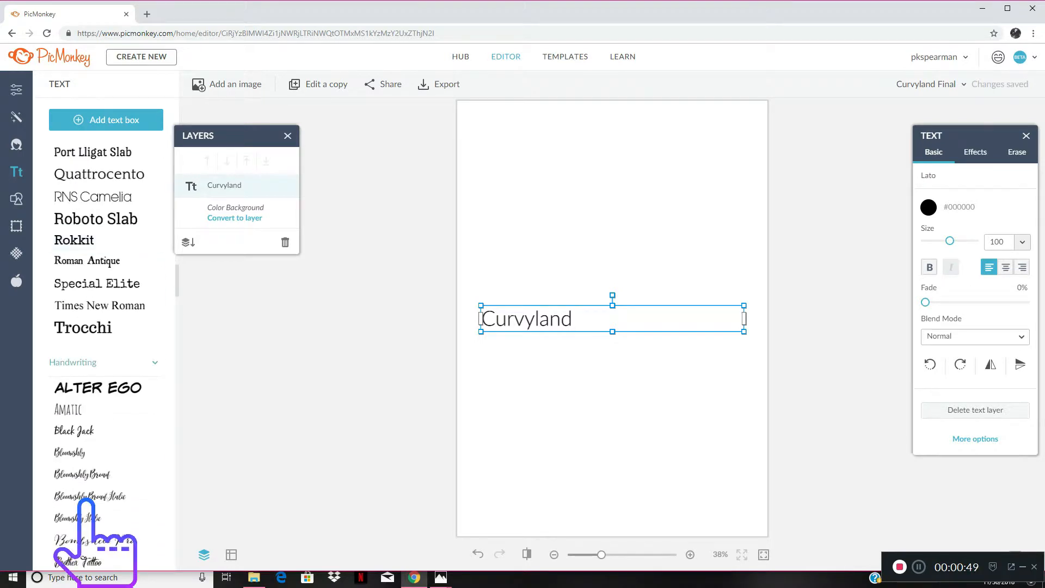
pyautogui.scroll(-1, 106, 382)
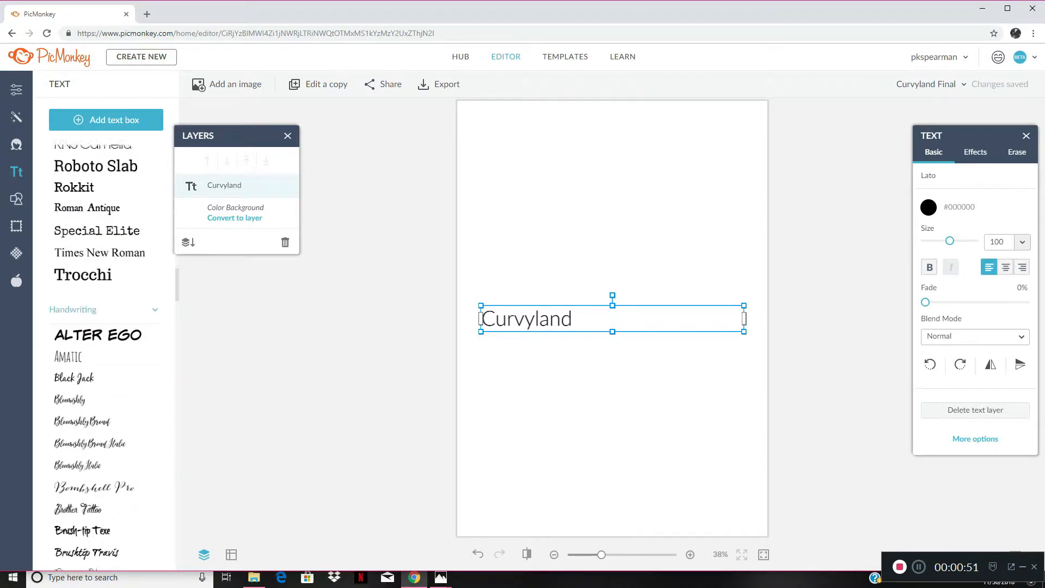
pyautogui.click(90, 442)
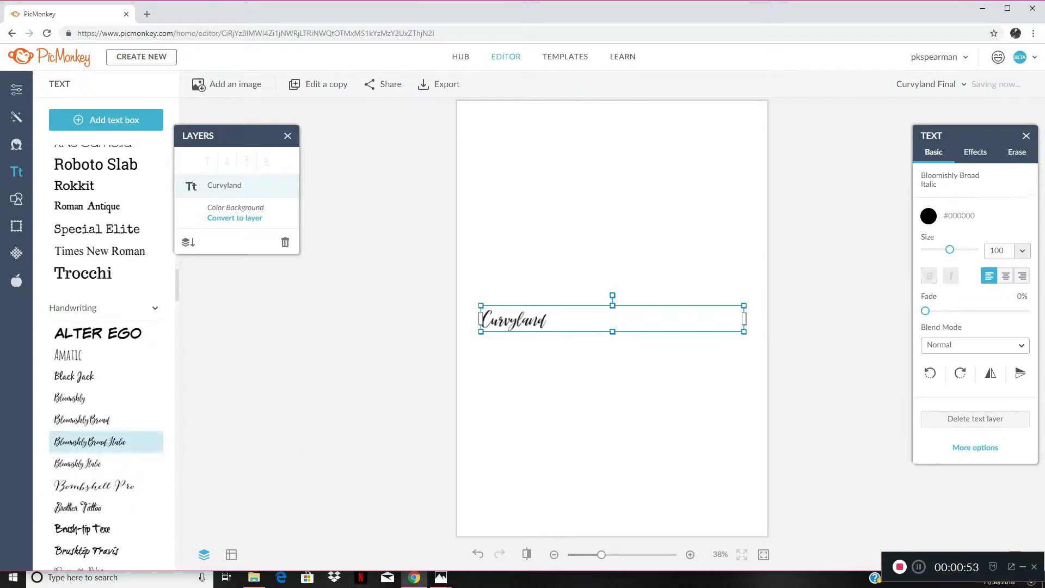
# Step: Narrow the Curvyland text box to fit closely around the word and place it near the canvas centre
pyautogui.click(235, 209)
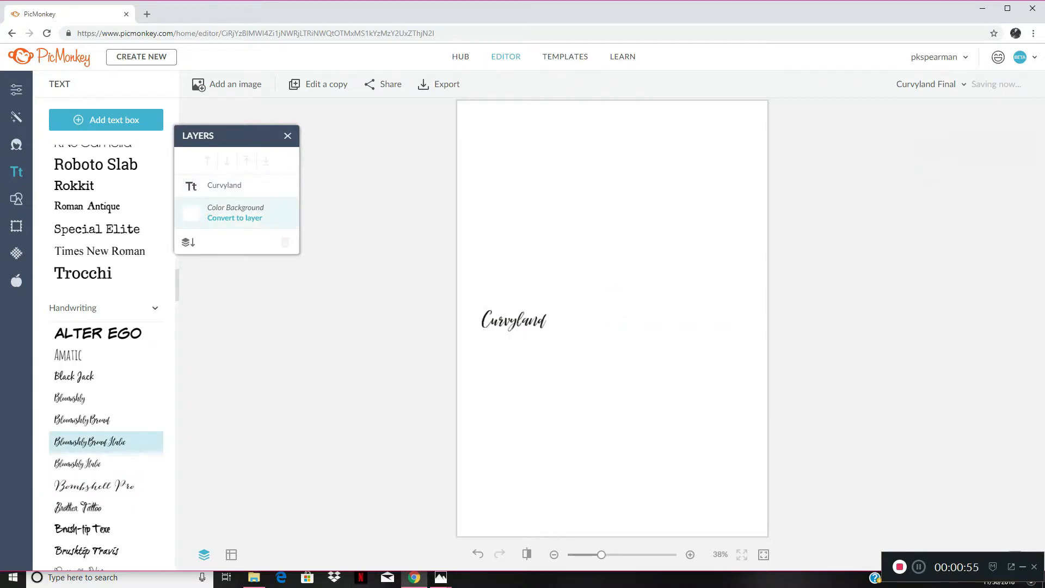
pyautogui.click(513, 320)
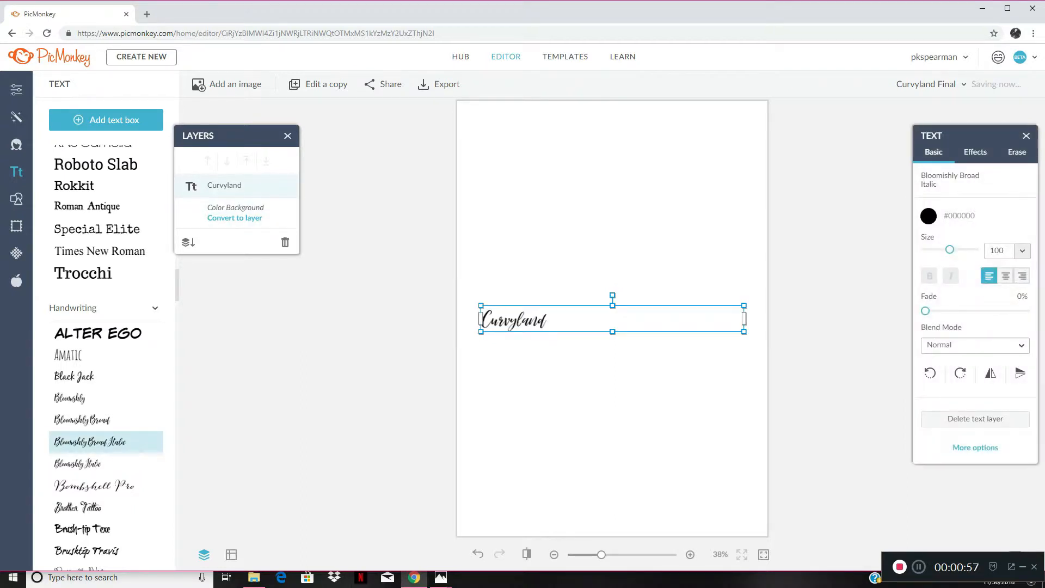
pyautogui.moveTo(744, 318); pyautogui.dragTo(615, 323)
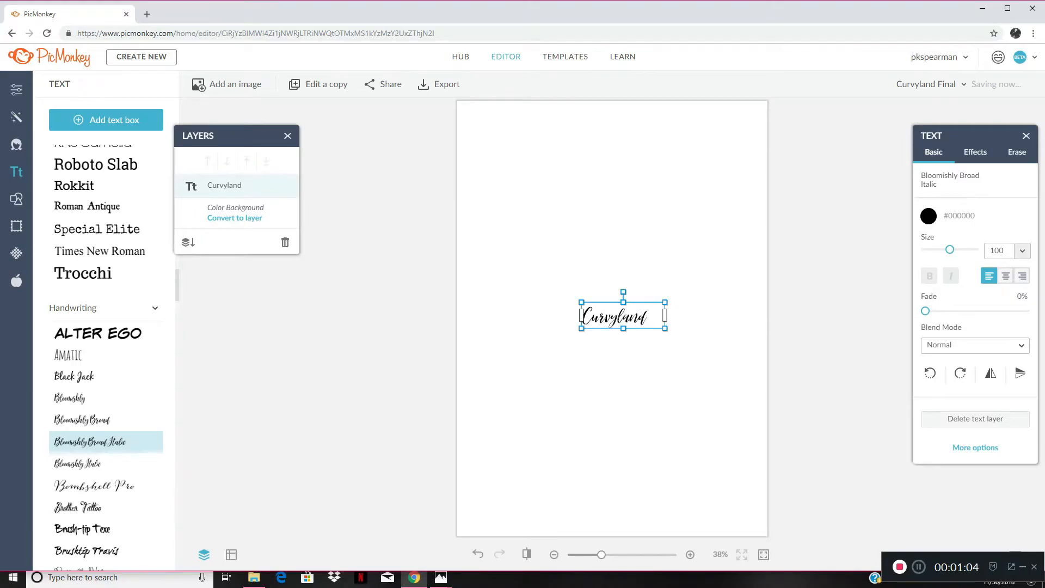
# Step: Duplicate the Curvyland text layer and place the copy near the canvas's lower edge
pyautogui.rightClick(617, 319)
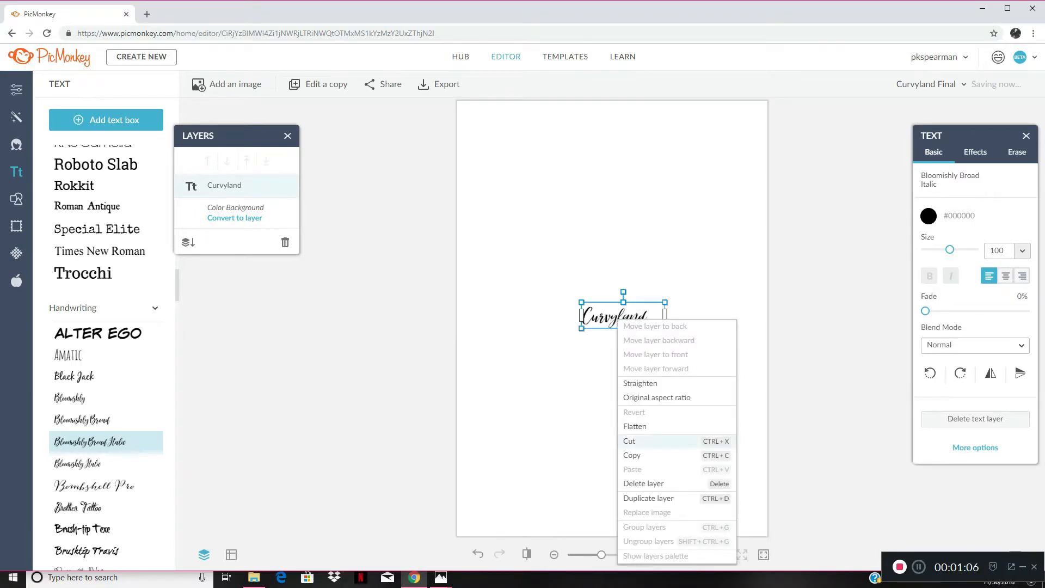
pyautogui.click(648, 498)
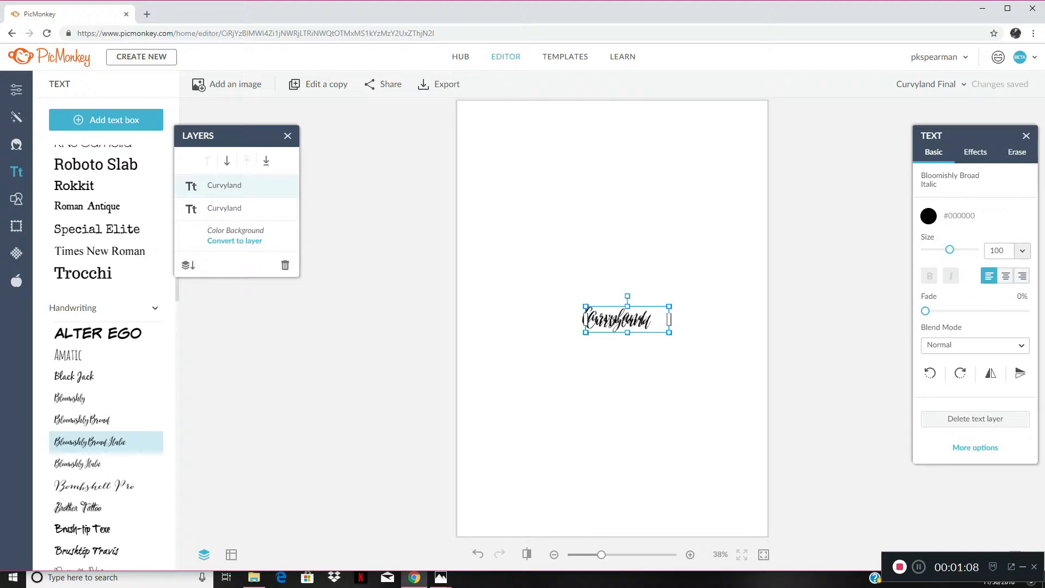
pyautogui.moveTo(618, 321); pyautogui.dragTo(603, 484)
# Step: Set the original Curvyland text to size 398 and widen its box so the word fits on one line, centred across the canvas
pyautogui.click(615, 317)
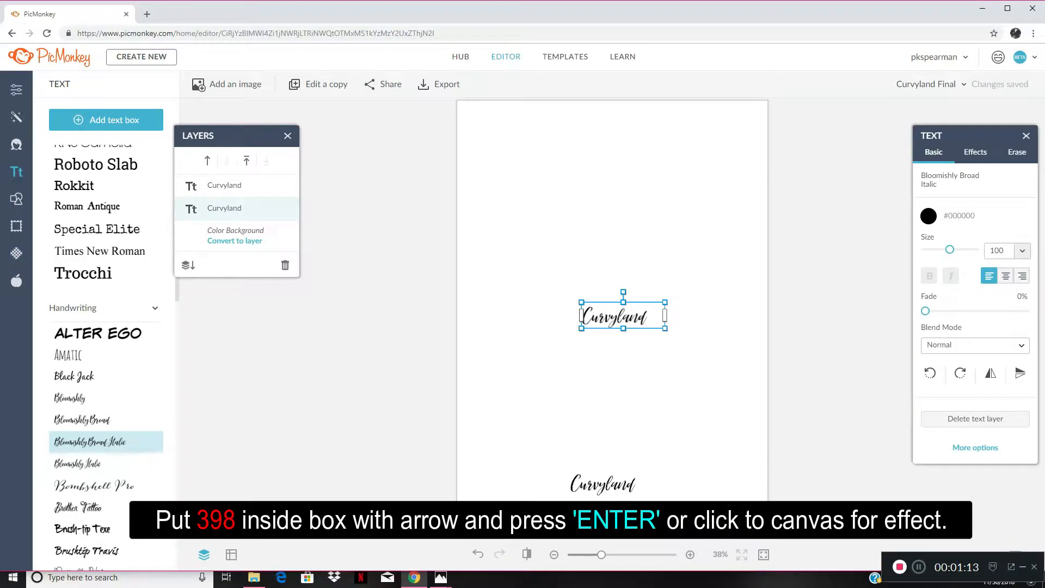
pyautogui.click(999, 250)
pyautogui.write('398')
pyautogui.press('Return')
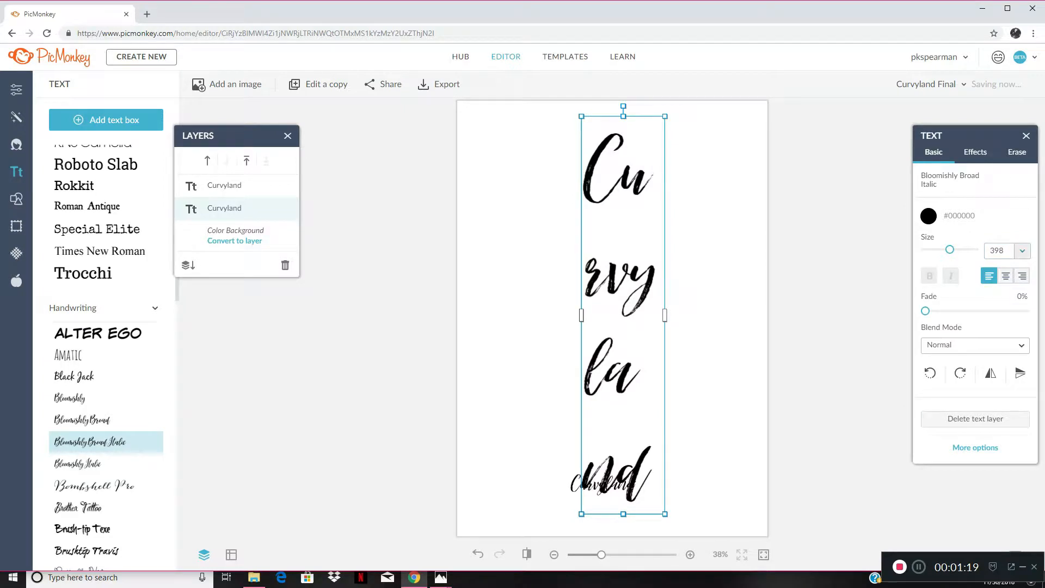
pyautogui.moveTo(582, 315); pyautogui.dragTo(378, 315)
pyautogui.moveTo(522, 321); pyautogui.dragTo(626, 314)
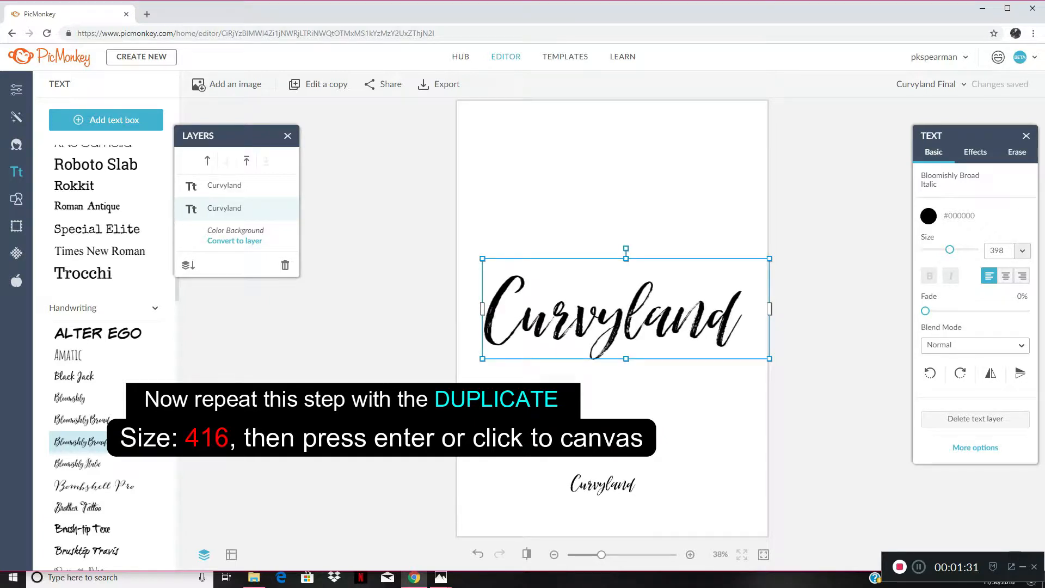
# Step: Set the duplicate text to size 416 and widen its box to fit one line, placed below the original
pyautogui.click(603, 483)
pyautogui.doubleClick(997, 251)
pyautogui.write('416')
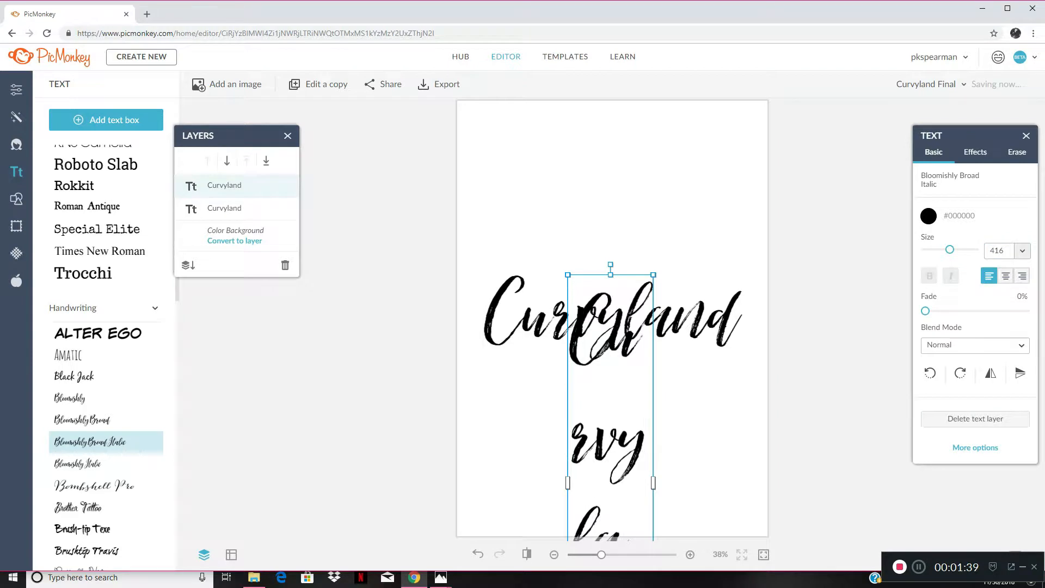
pyautogui.moveTo(568, 483); pyautogui.dragTo(360, 483)
pyautogui.moveTo(507, 483); pyautogui.dragTo(620, 459)
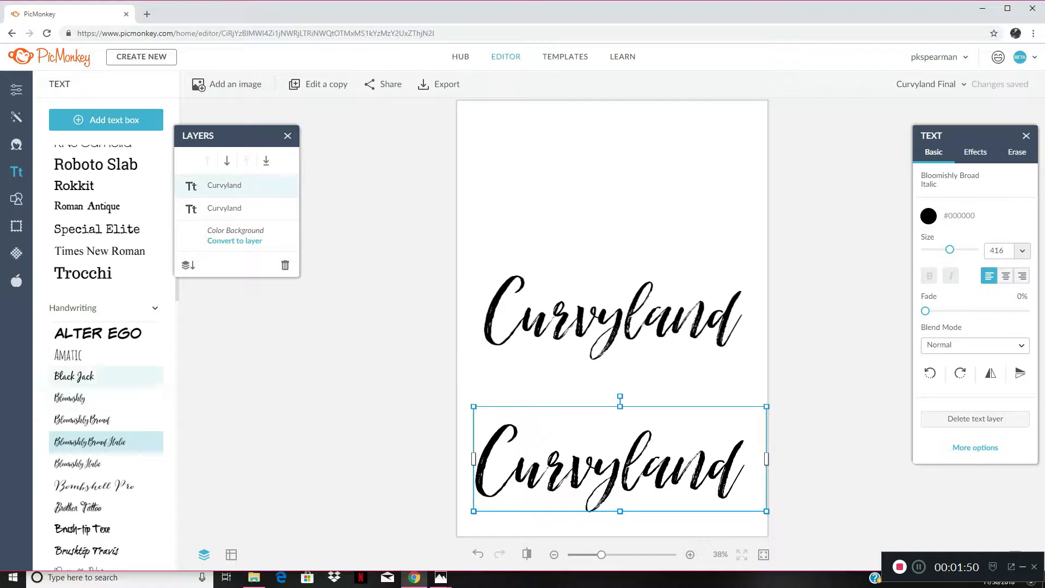
# Step: Apply the canvas background color #747474
pyautogui.click(16, 90)
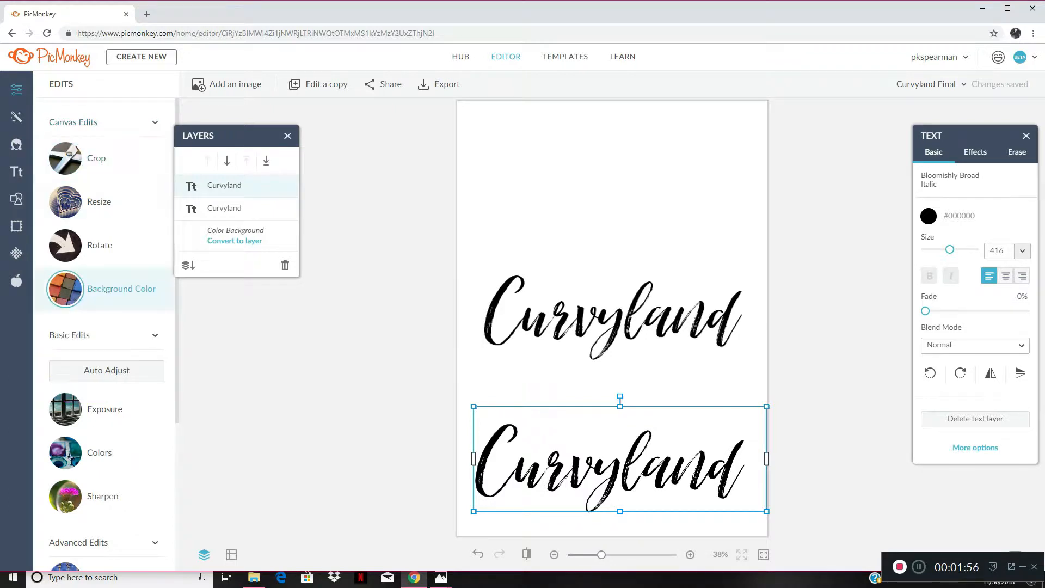
pyautogui.click(109, 289)
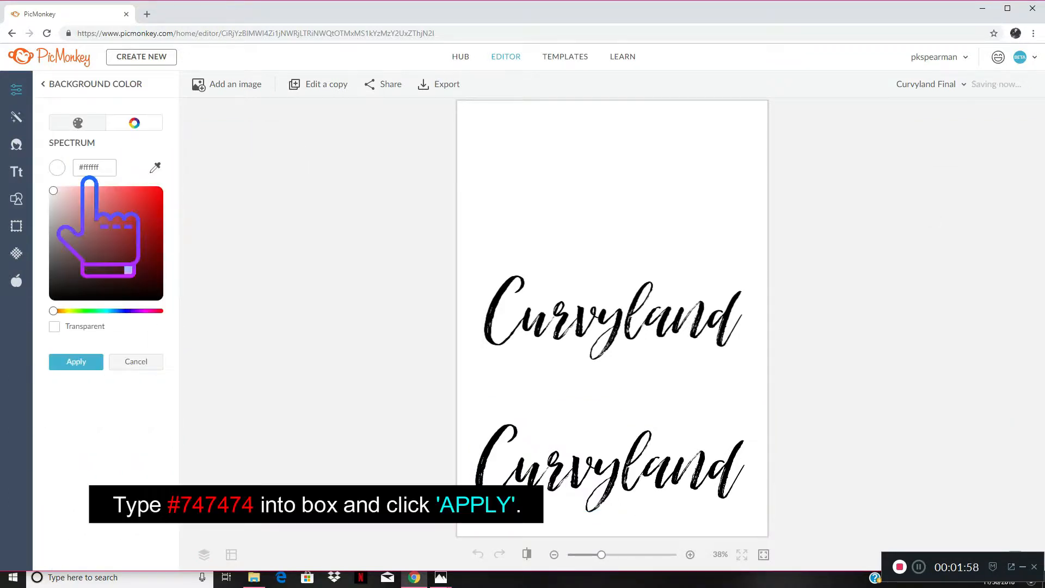
pyautogui.tripleClick(90, 167)
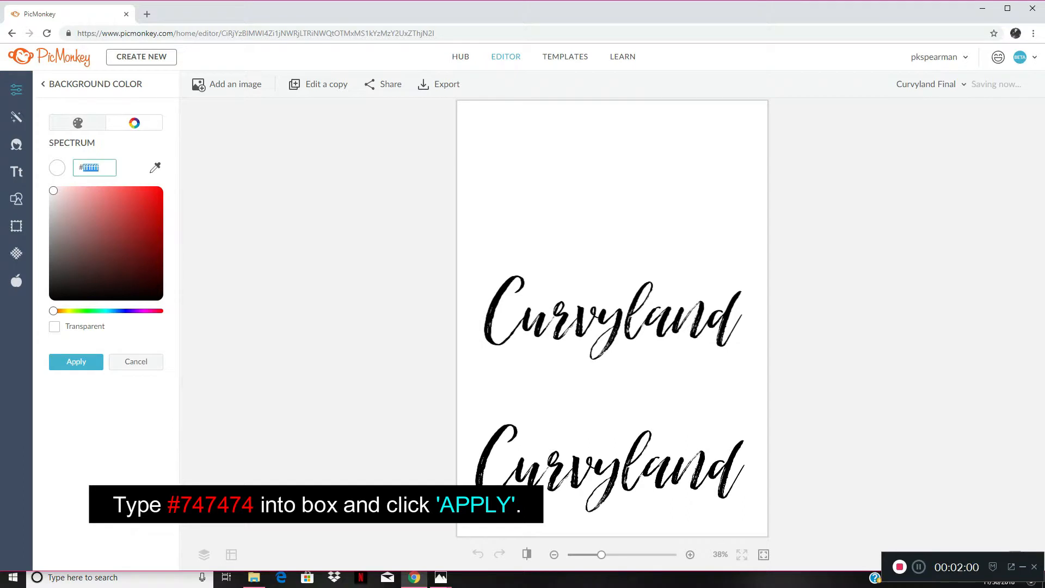
pyautogui.write('#747474')
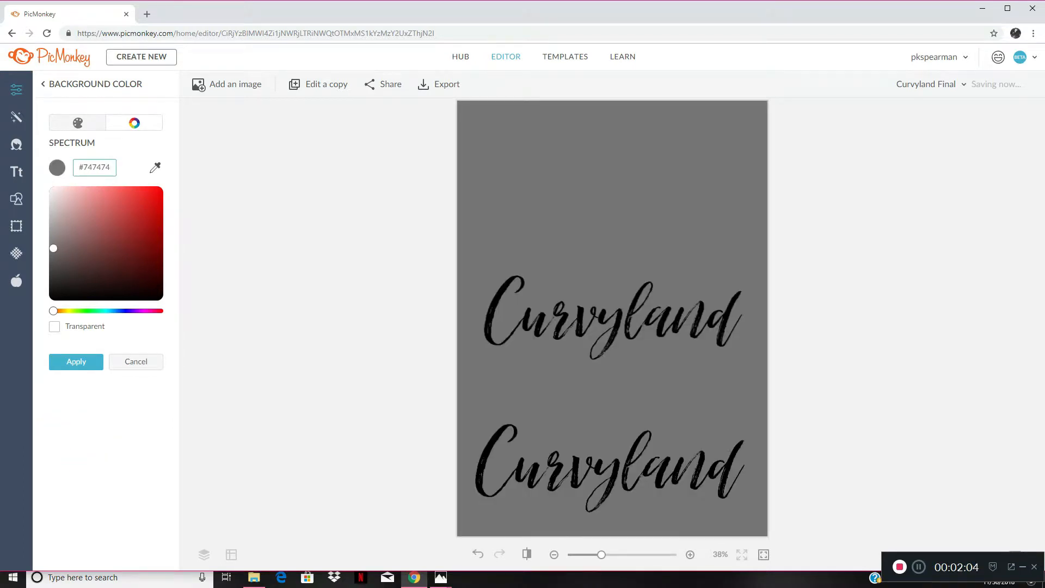
pyautogui.click(76, 362)
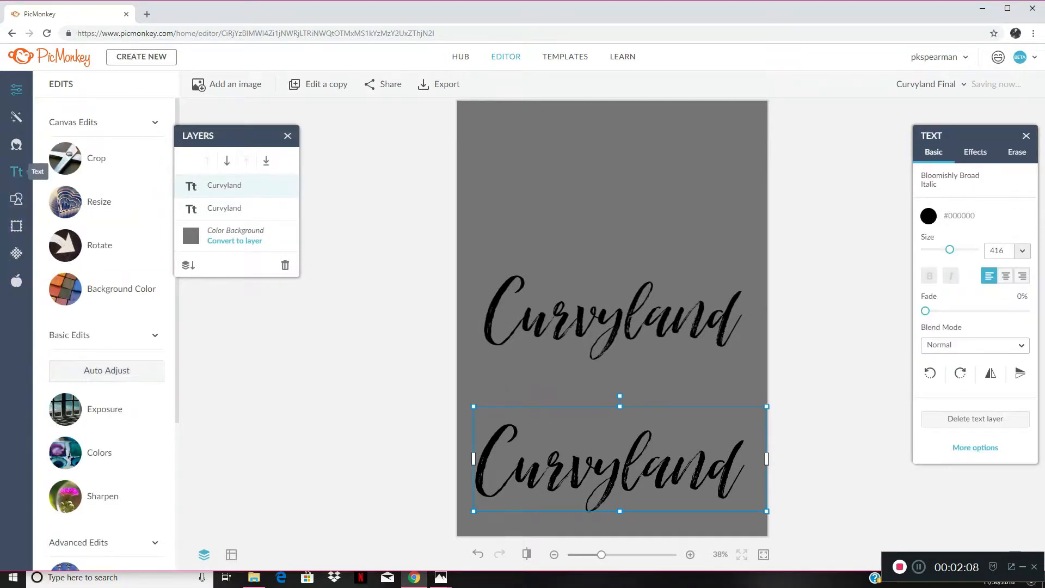
# Step: Change the color of the original, upper Curvyland text to white (#ffffff)
pyautogui.click(17, 172)
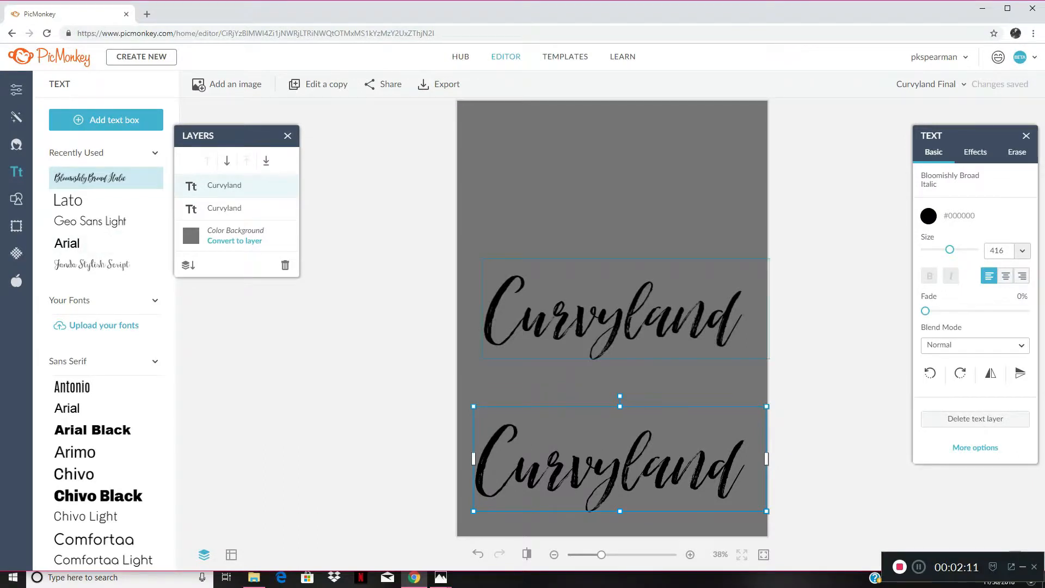
pyautogui.click(614, 311)
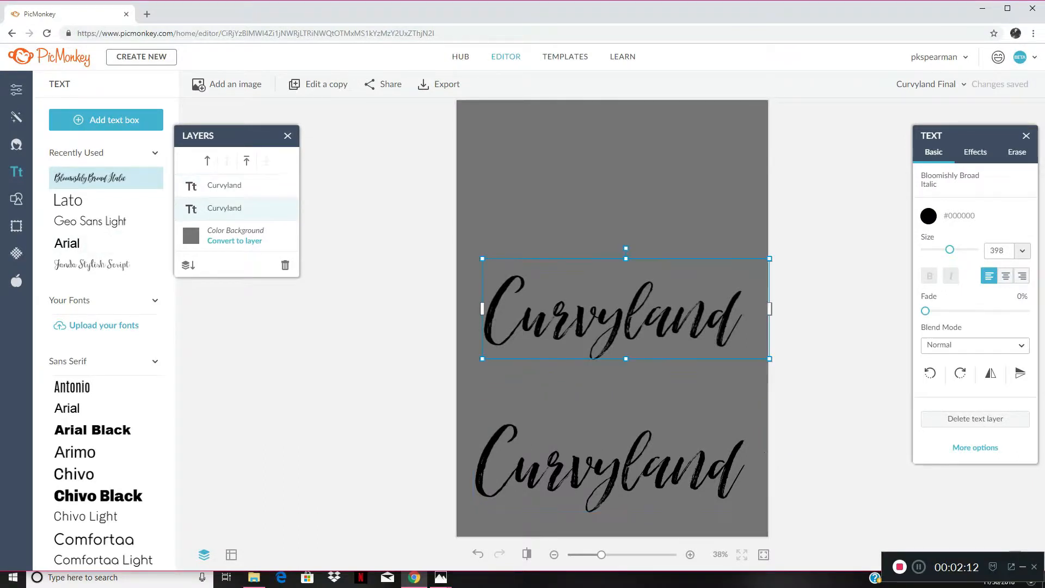
pyautogui.click(929, 215)
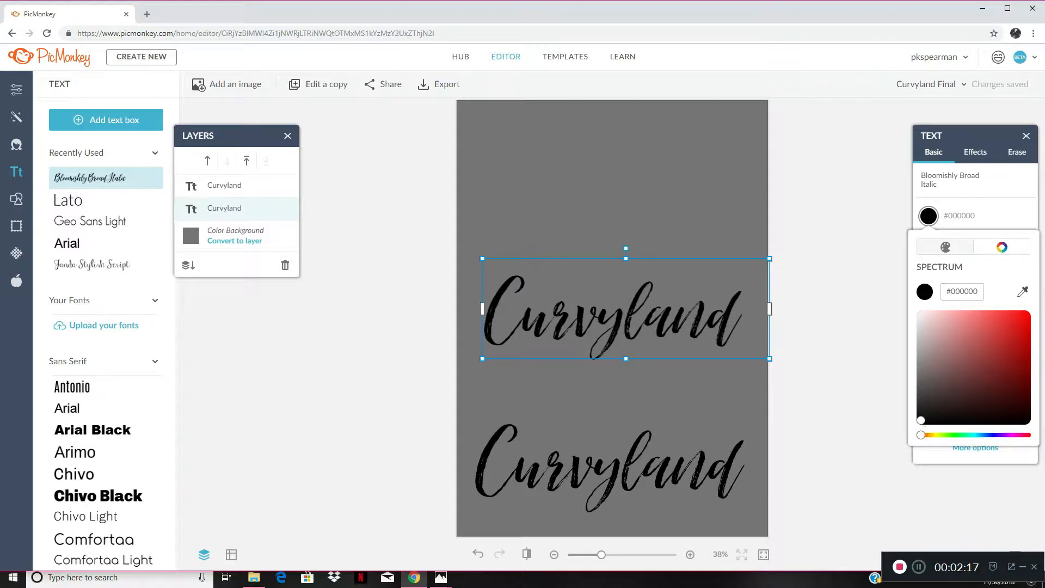
pyautogui.moveTo(921, 420); pyautogui.dragTo(922, 315)
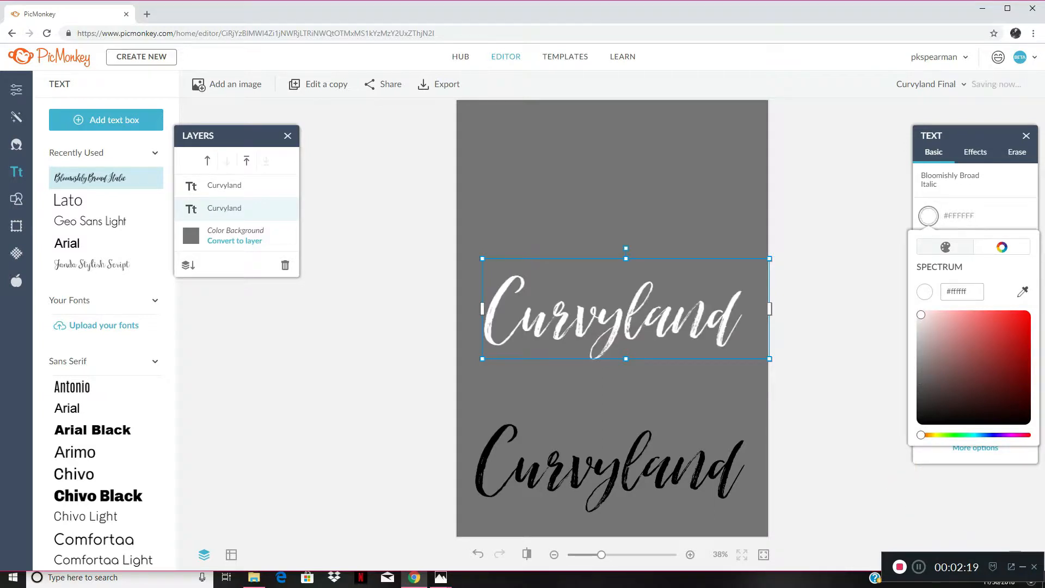
pyautogui.press('Escape')
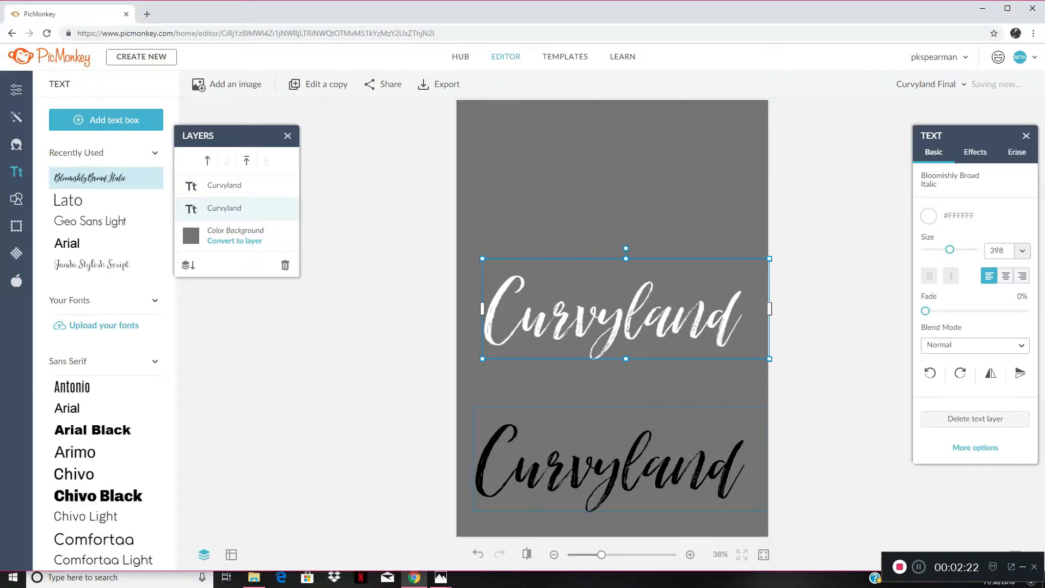
# Step: Change the color of the duplicate, lower Curvyland text to pink #ff006d
pyautogui.click(609, 467)
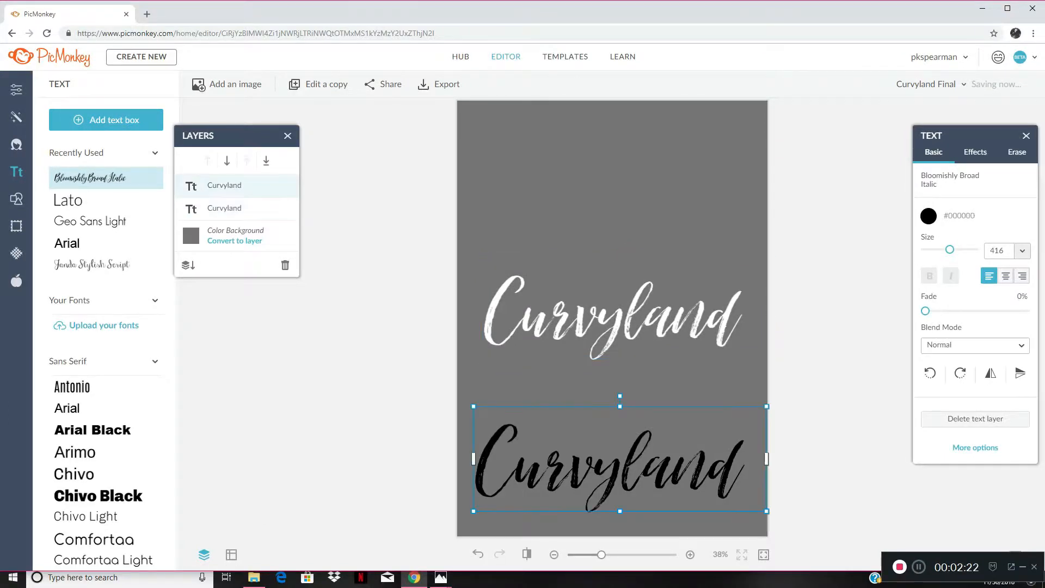
pyautogui.click(929, 216)
pyautogui.click(962, 291)
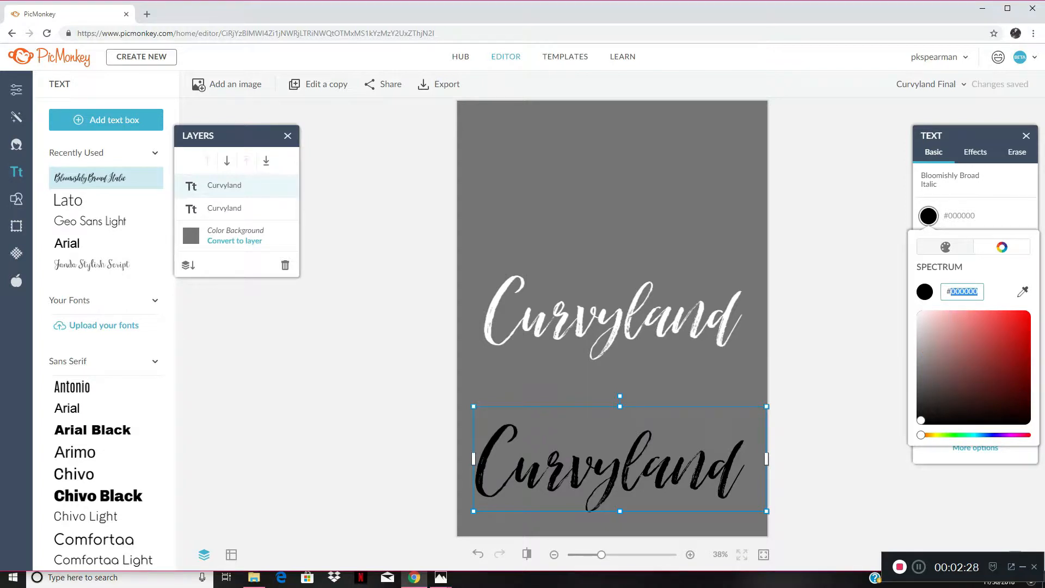
pyautogui.write('ff006d')
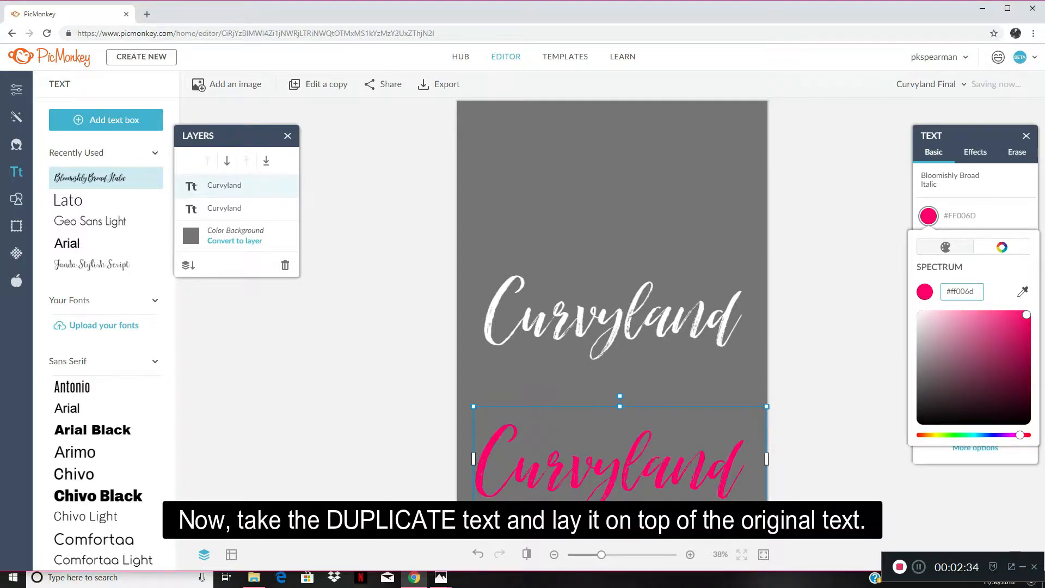
pyautogui.press('Return')
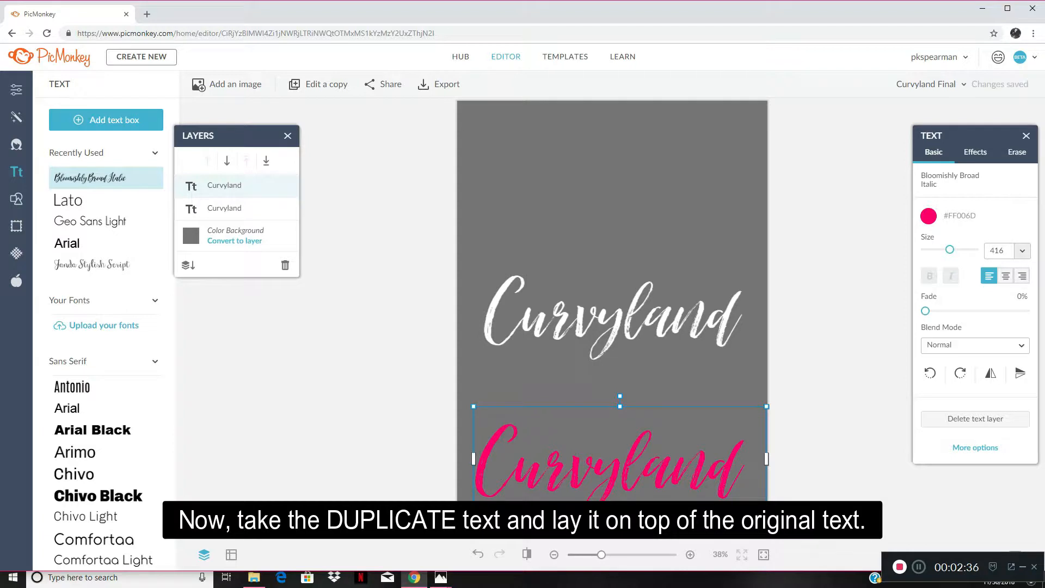
# Step: Lay the pink duplicate over the white text with a slight offset up and to the left, and send its layer behind the white text
pyautogui.moveTo(610, 463); pyautogui.dragTo(612, 313)
pyautogui.press('Right')
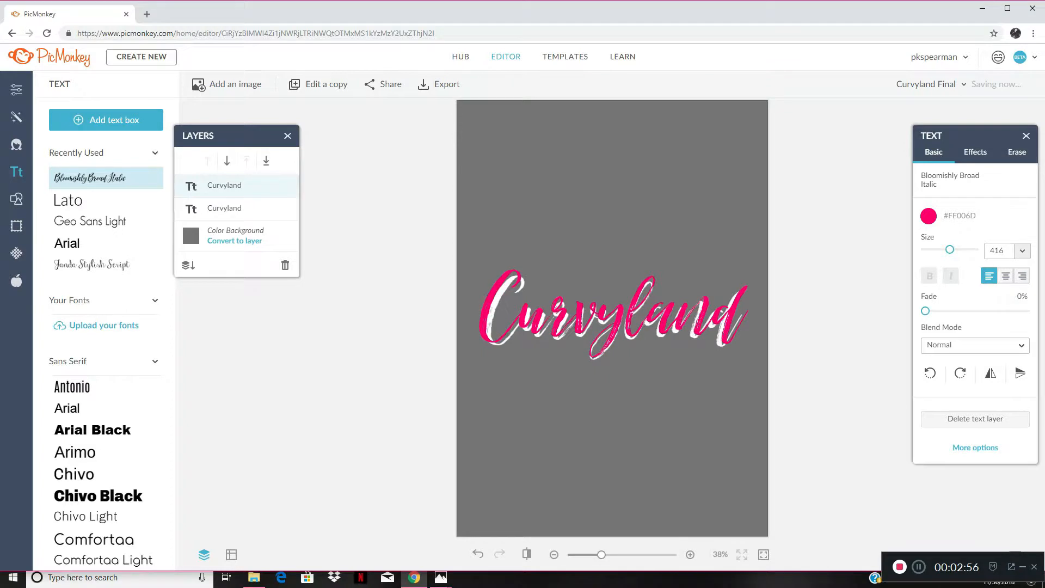
pyautogui.press('Left')
pyautogui.press('Left')
pyautogui.press('Up')
pyautogui.press('Up')
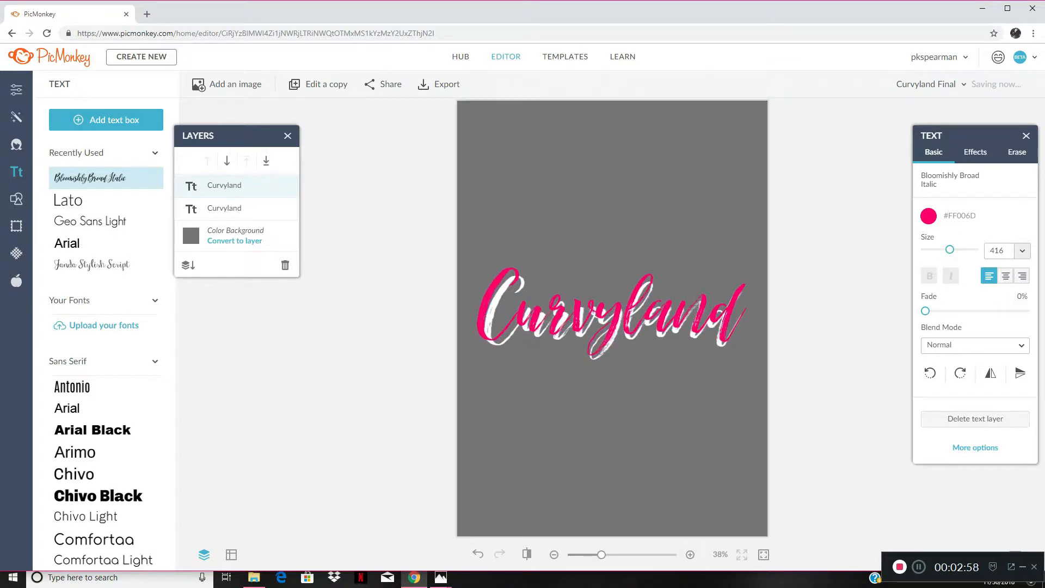
pyautogui.press('Left')
pyautogui.press('Down')
pyautogui.press('Right')
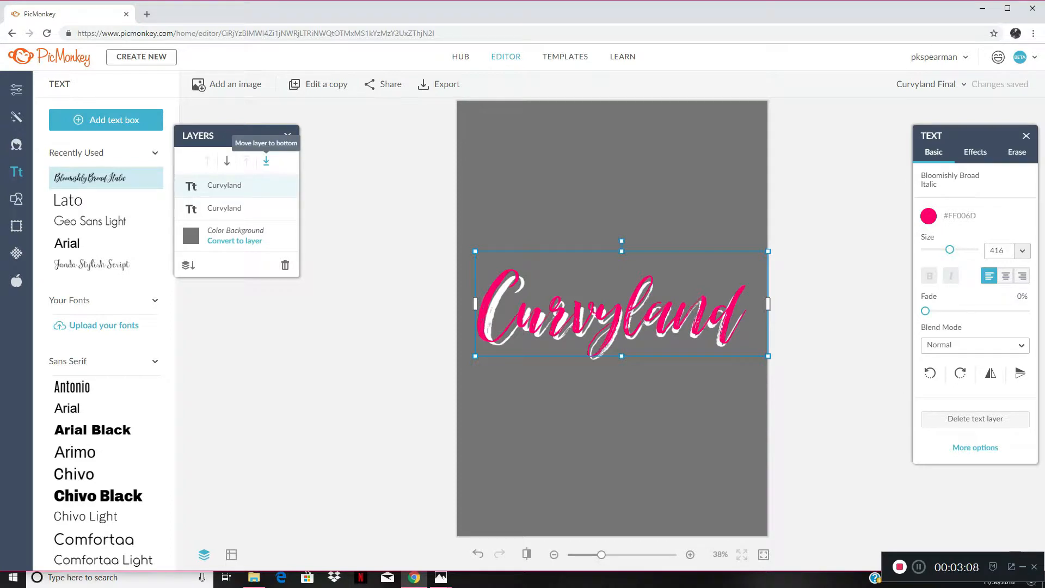
pyautogui.click(267, 161)
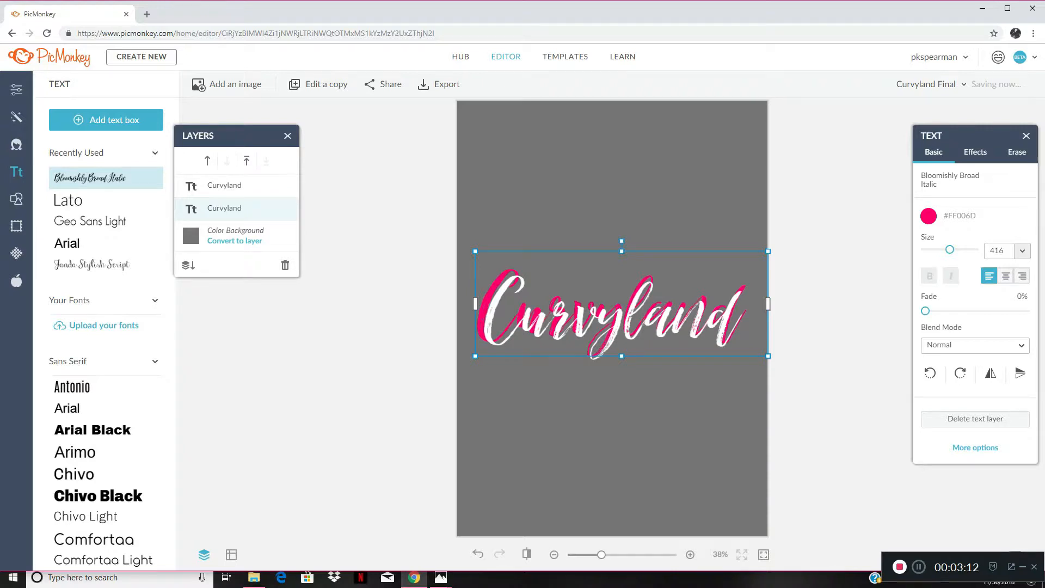
# Step: Move the white Curvyland text straight down so it sits separately below the pink copy
pyautogui.click(236, 235)
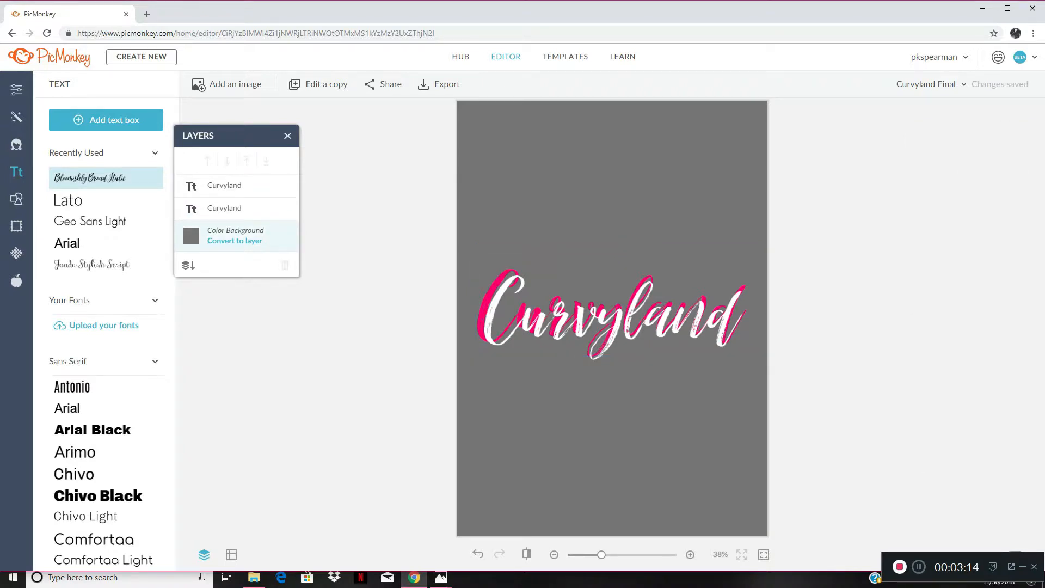
pyautogui.moveTo(442, 577)
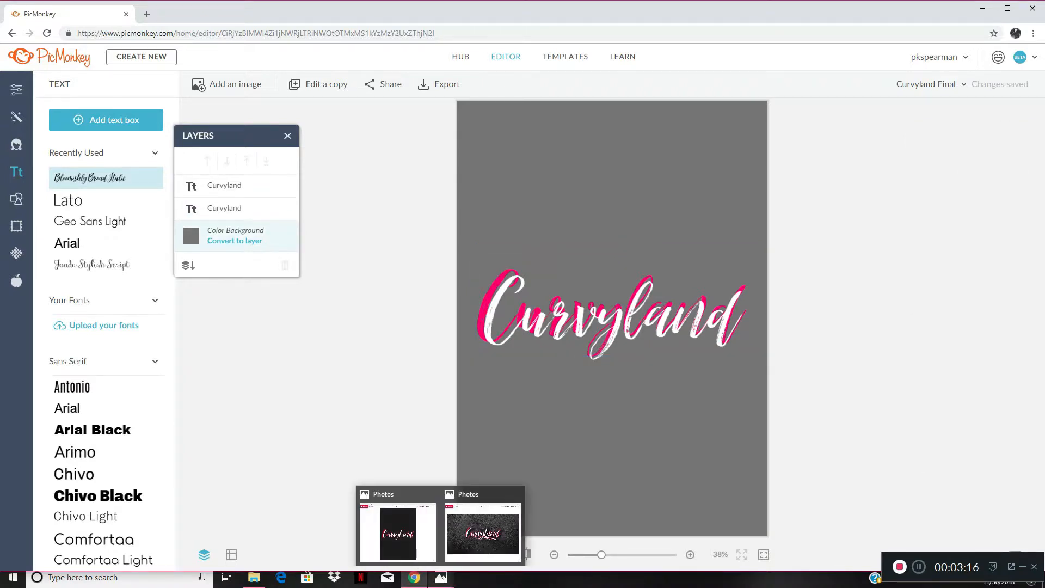
pyautogui.moveTo(397, 531)
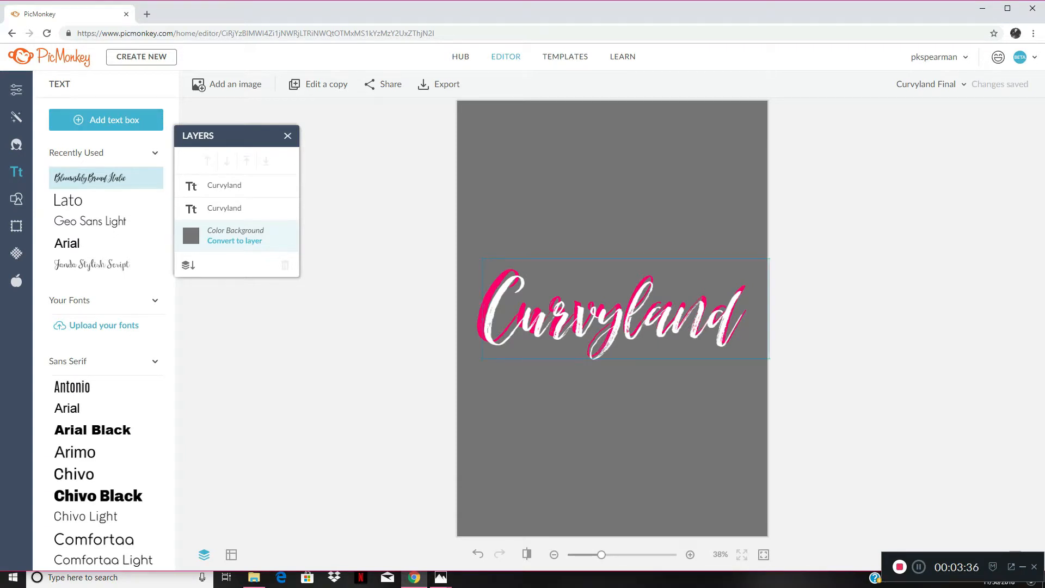
pyautogui.click(626, 309)
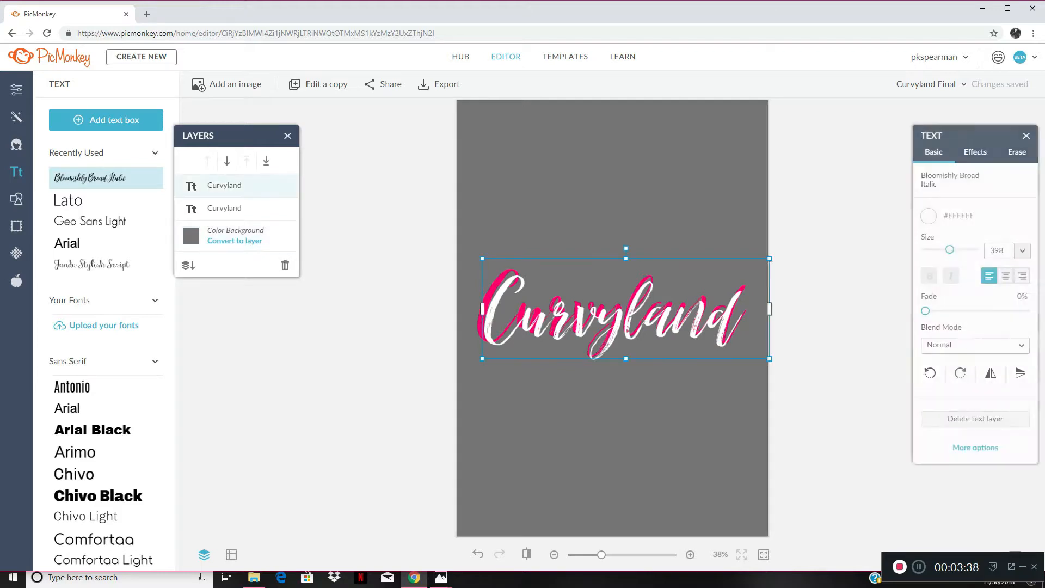
pyautogui.moveTo(626, 309); pyautogui.dragTo(621, 403)
# Step: Change the pink text to "CurvyLand" with a capital L
pyautogui.click(622, 310)
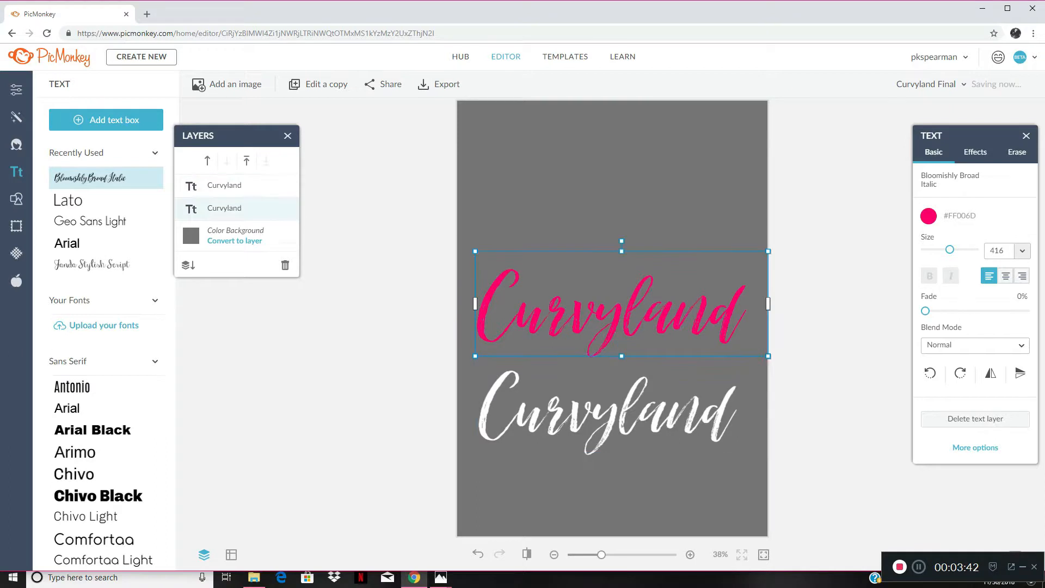
pyautogui.click(643, 303)
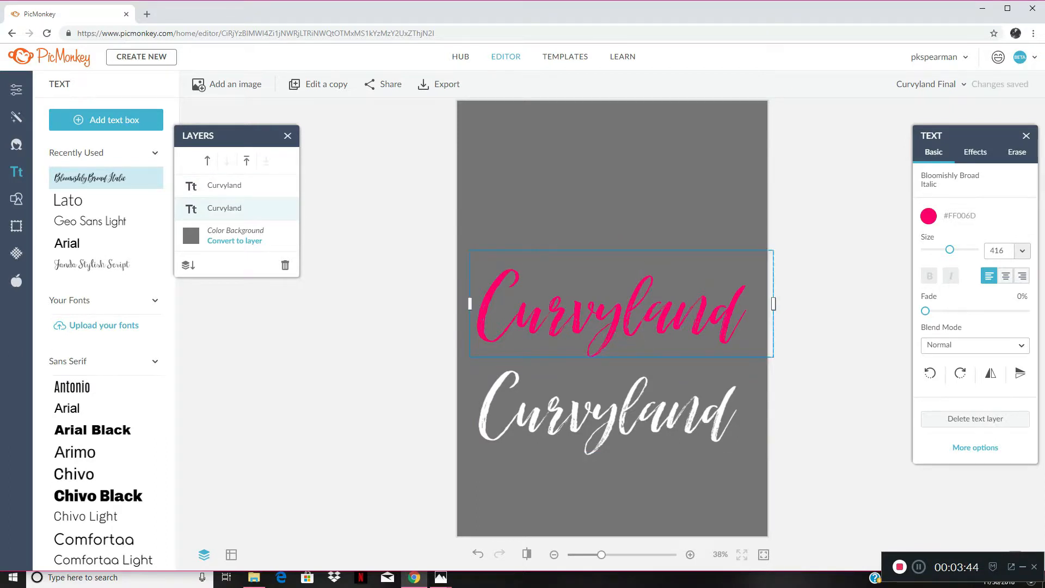
pyautogui.press('Delete')
pyautogui.write('L')
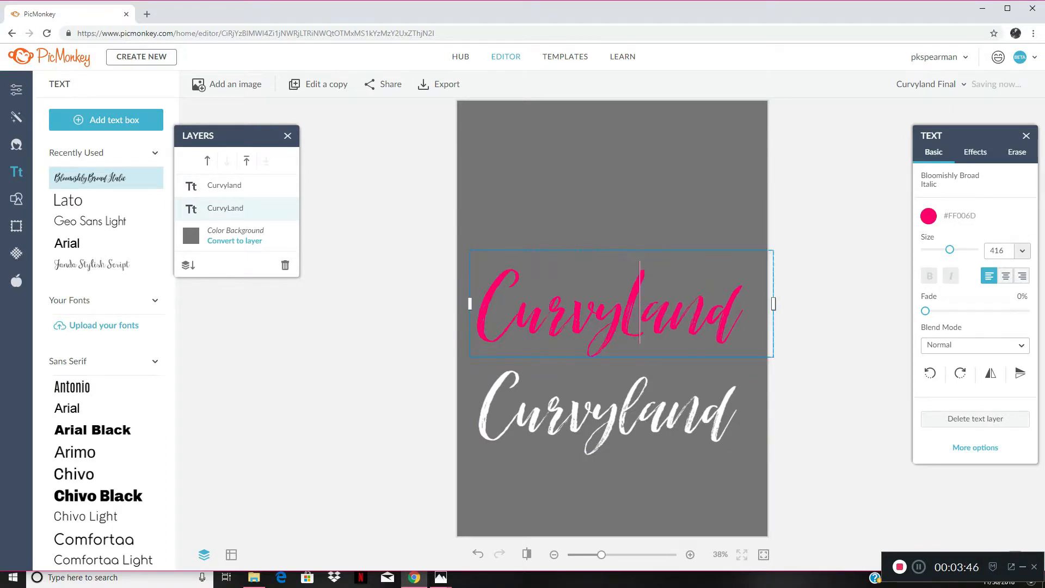
pyautogui.click(621, 406)
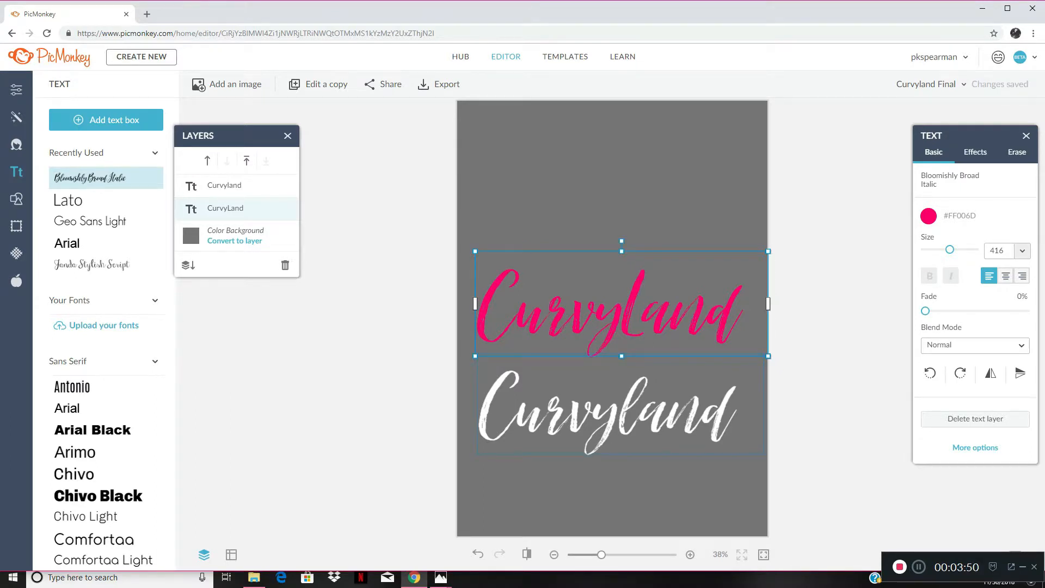
# Step: Change the white text to "CurvyLand" as well, with a capital L
pyautogui.click(637, 406)
pyautogui.click(638, 406)
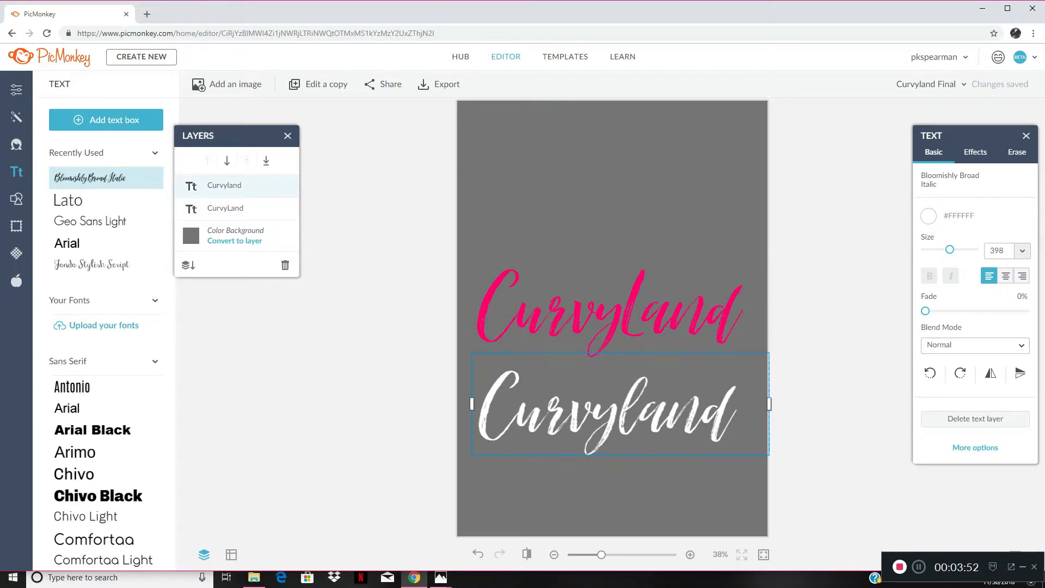
pyautogui.press('BackSpace')
pyautogui.write('L')
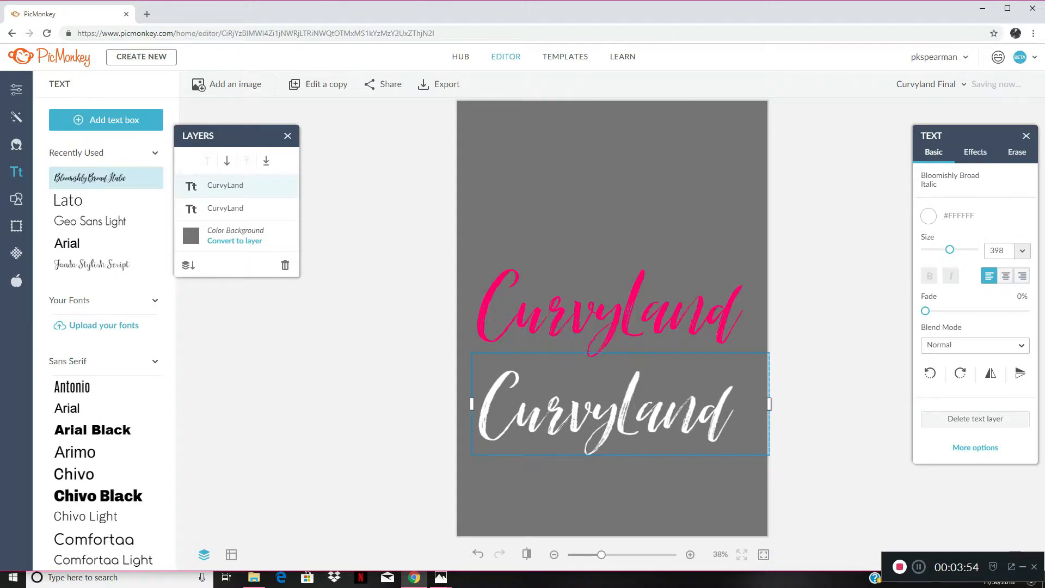
pyautogui.press('Escape')
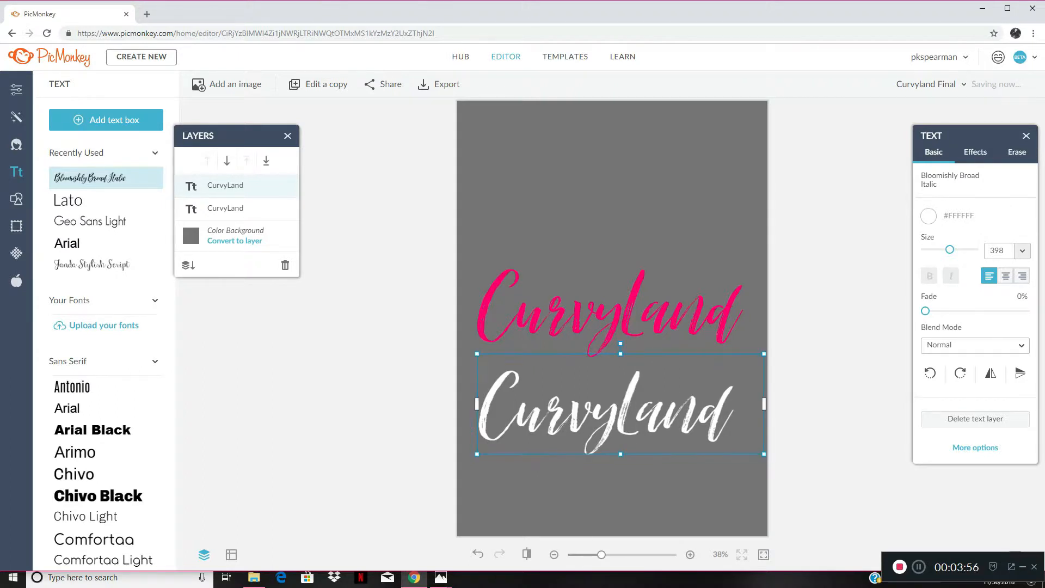
# Step: Lay the white CurvyLand text back over the pink text and nudge it to a slight downward offset
pyautogui.moveTo(638, 406); pyautogui.dragTo(640, 307)
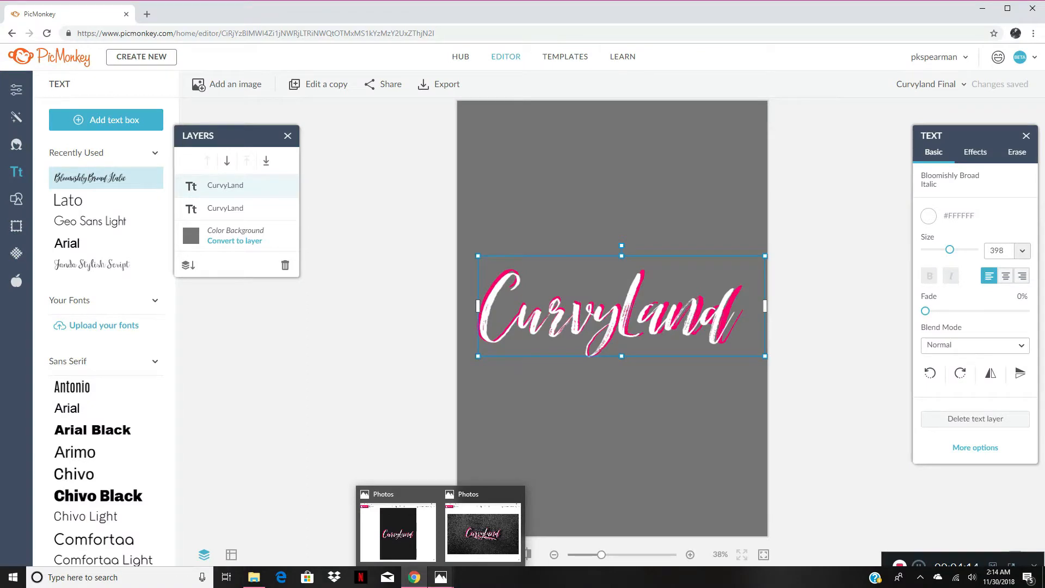
pyautogui.moveTo(621, 306); pyautogui.dragTo(625, 308)
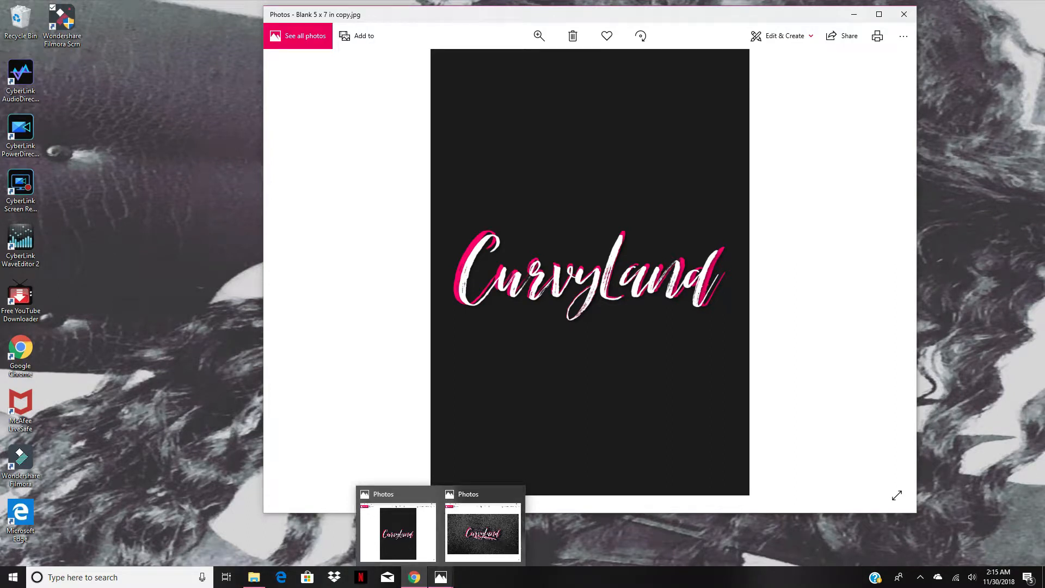
pyautogui.hotkey('shift', 'Left')
pyautogui.hotkey('shift', 'Left')
pyautogui.hotkey('shift', 'Left')
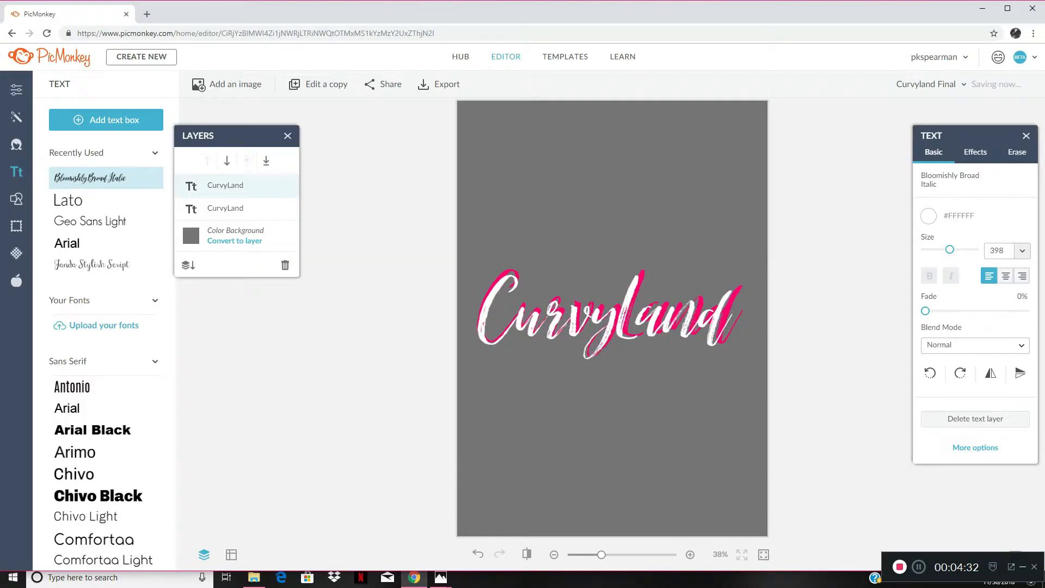
pyautogui.press('Right')
pyautogui.press('Right')
pyautogui.press('Right')
pyautogui.press('Right')
pyautogui.press('Right')
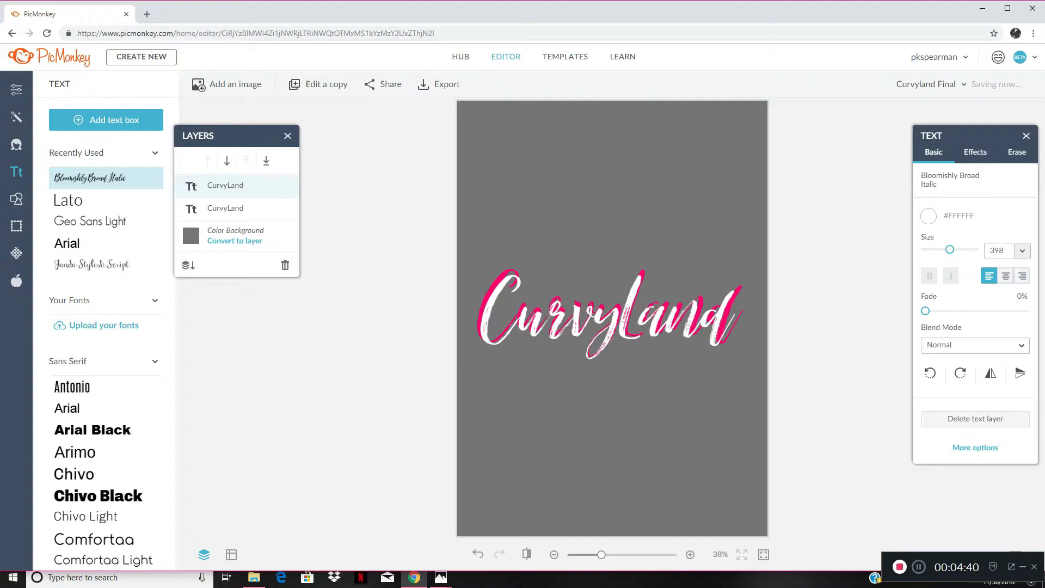
pyautogui.press('Right')
pyautogui.press('Right')
pyautogui.press('Down')
pyautogui.press('Down')
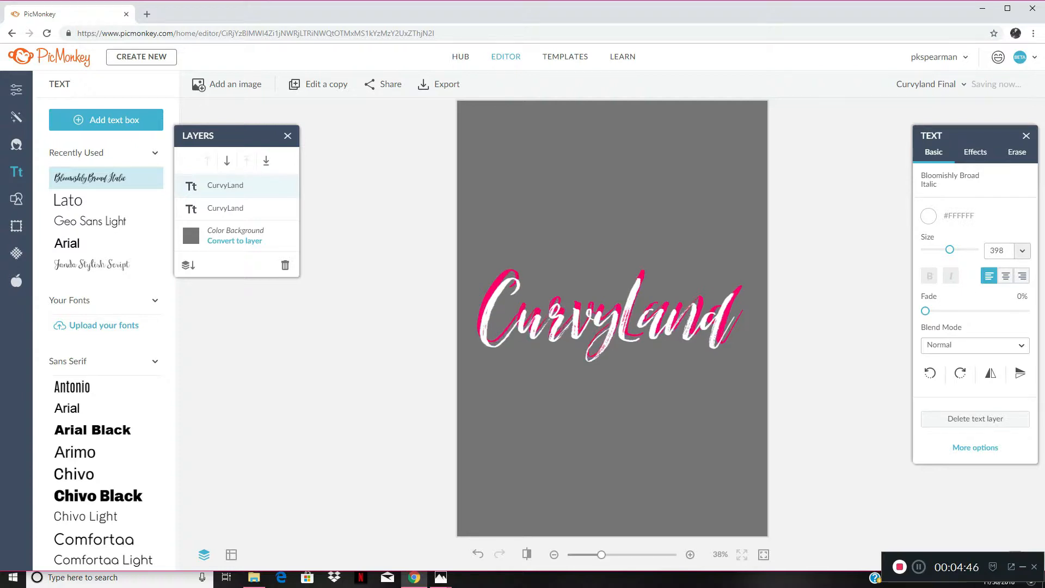
pyautogui.press('Up')
pyautogui.press('Up')
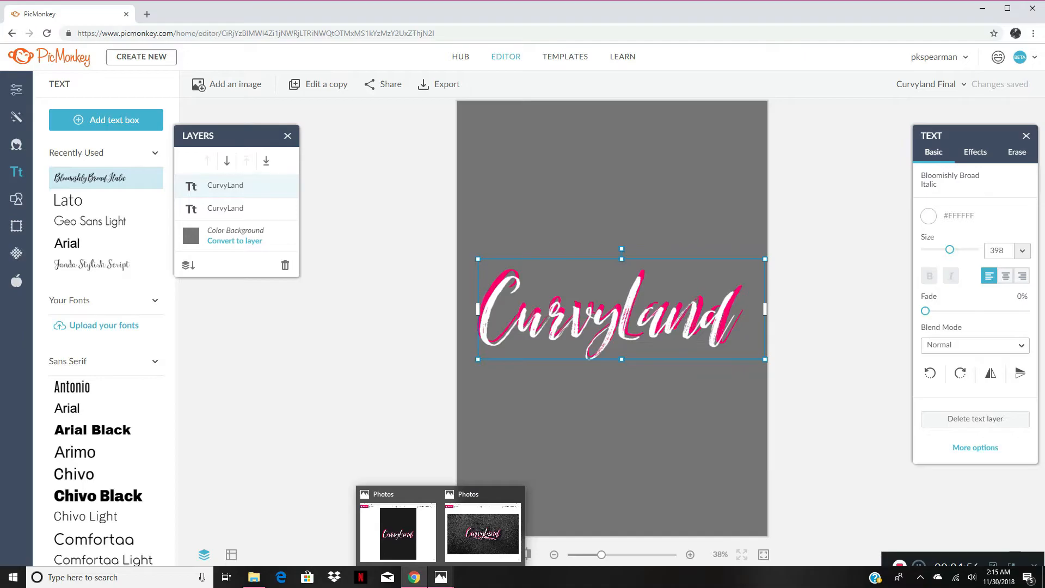
# Step: Fine-tune the white text's offset, shifting it slightly right and up over the pink text, and deselect it
pyautogui.press('Right')
pyautogui.press('Right')
pyautogui.press('Left')
pyautogui.press('Up')
pyautogui.press('Up')
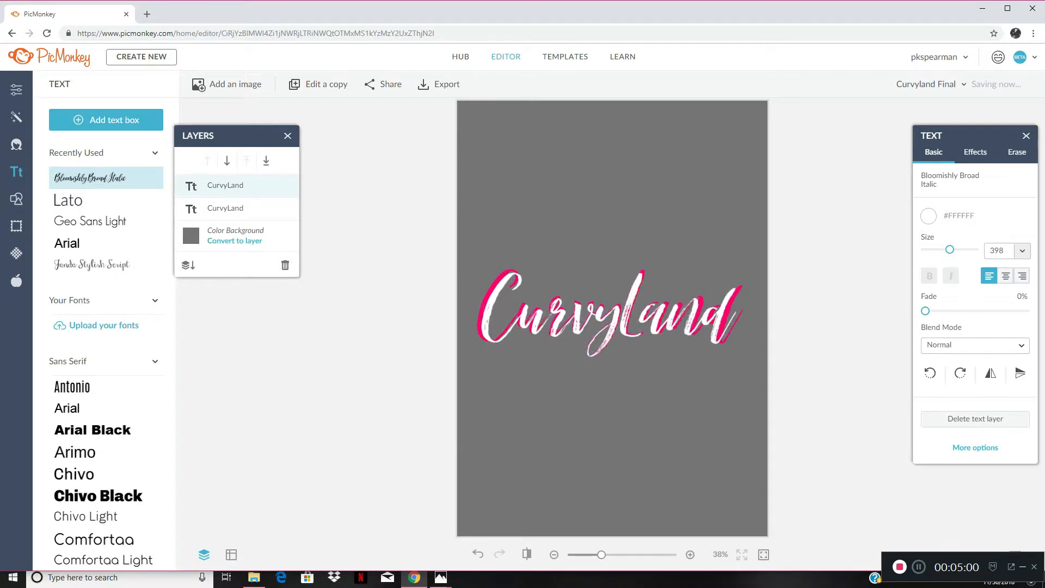
pyautogui.press('Down')
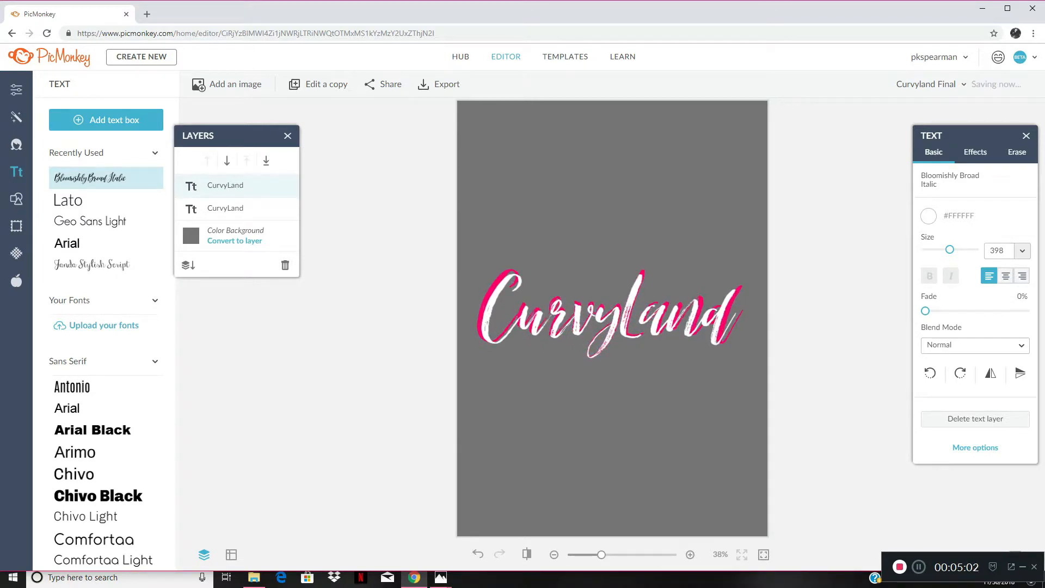
pyautogui.press('Down')
pyautogui.press('Right')
pyautogui.press('Right')
pyautogui.press('Right')
pyautogui.press('Right')
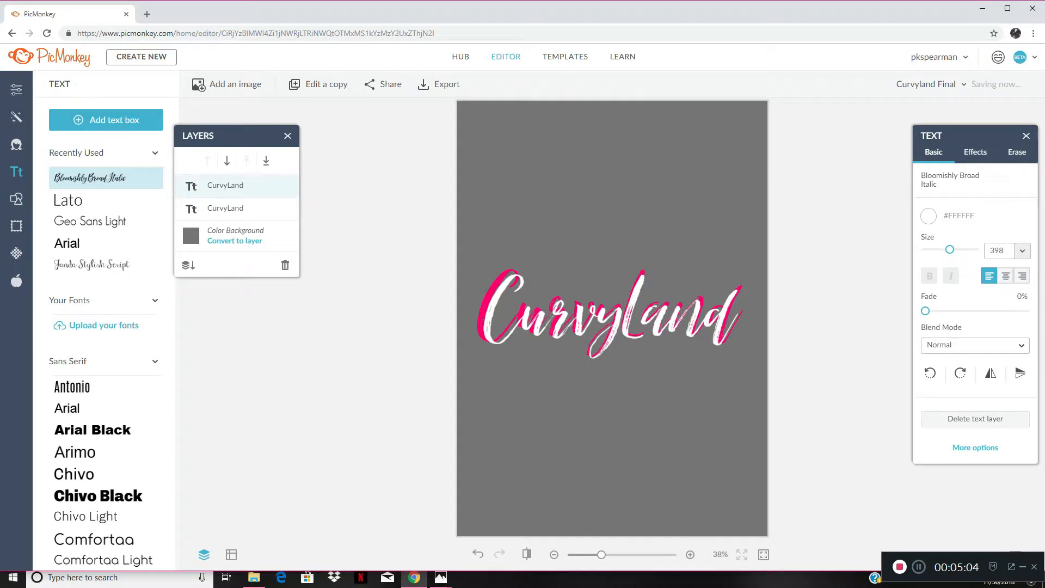
pyautogui.press('Left')
pyautogui.press('Left')
pyautogui.press('Left')
pyautogui.press('Up')
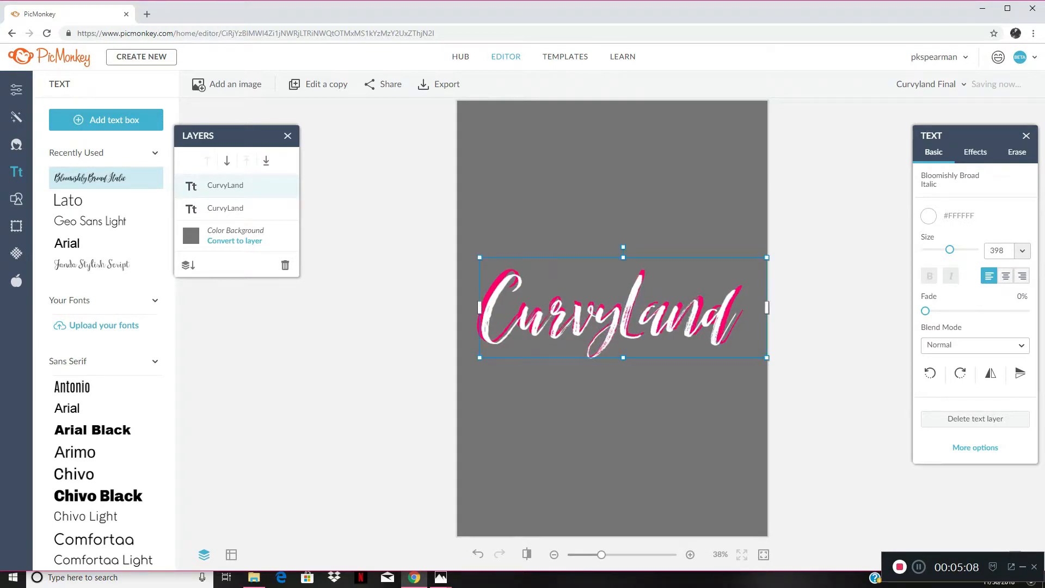
pyautogui.press('Escape')
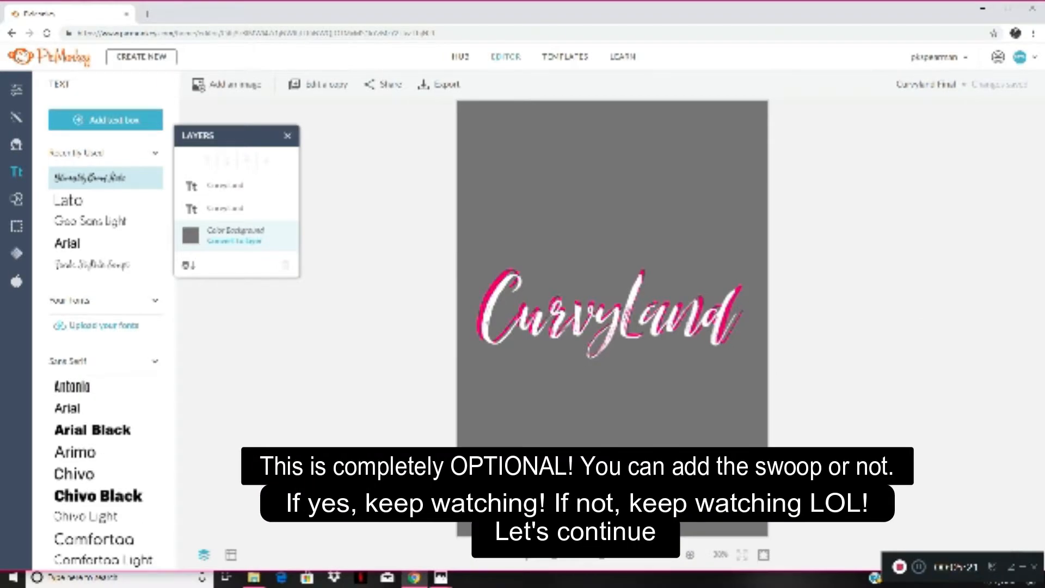
# Step: Add a text box below the logo containing a lowercase "l" in the same white script font
pyautogui.click(94, 121)
pyautogui.moveTo(613, 319); pyautogui.dragTo(639, 435)
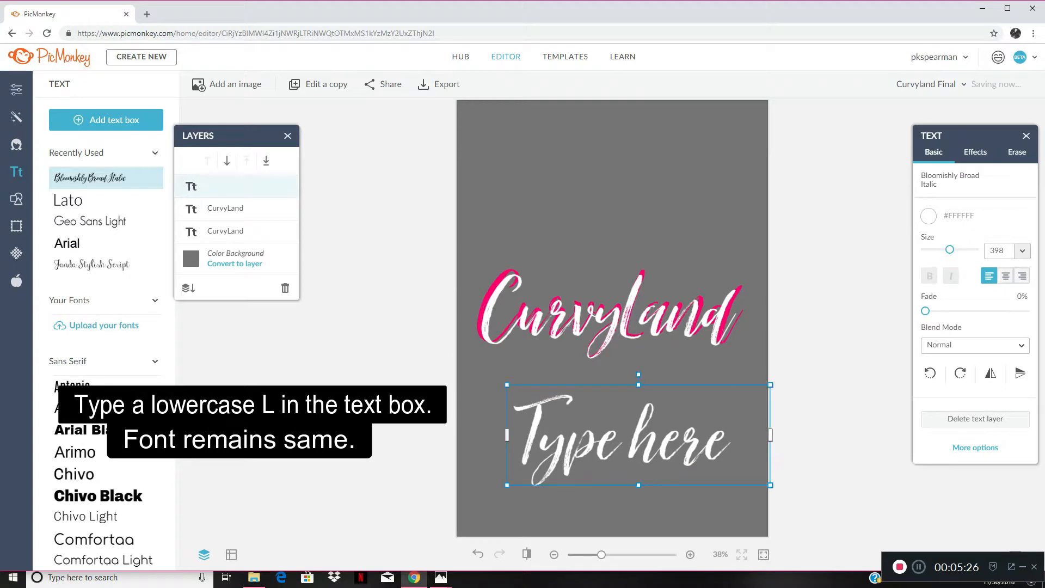
pyautogui.doubleClick(638, 435)
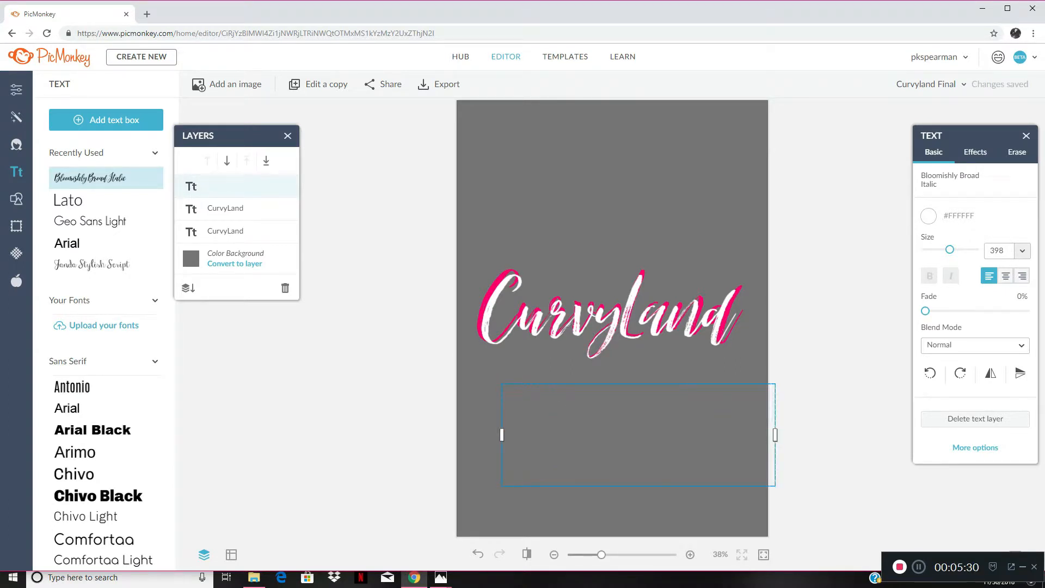
pyautogui.write('l')
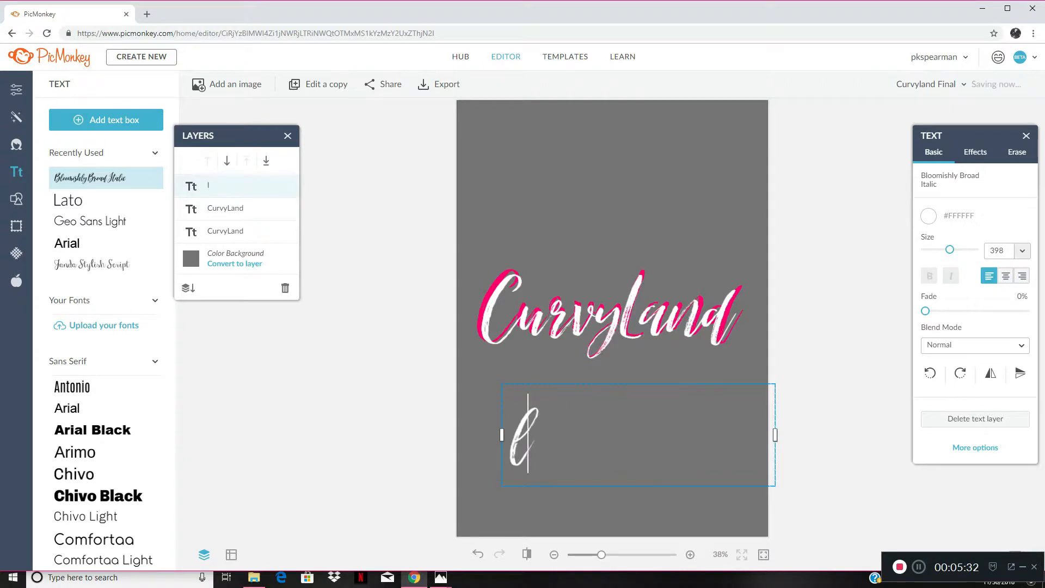
pyautogui.press('Escape')
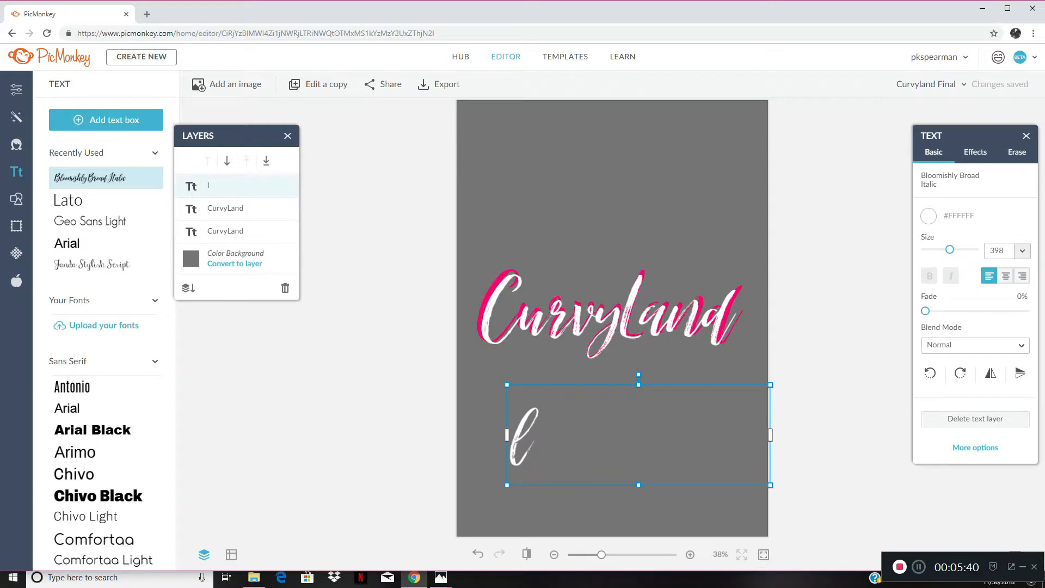
# Step: Narrow the l's text box, place it centrally beneath the CurvyLand text, and rotate the letter clockwise until it lies nearly flat
pyautogui.moveTo(639, 375); pyautogui.dragTo(760, 407)
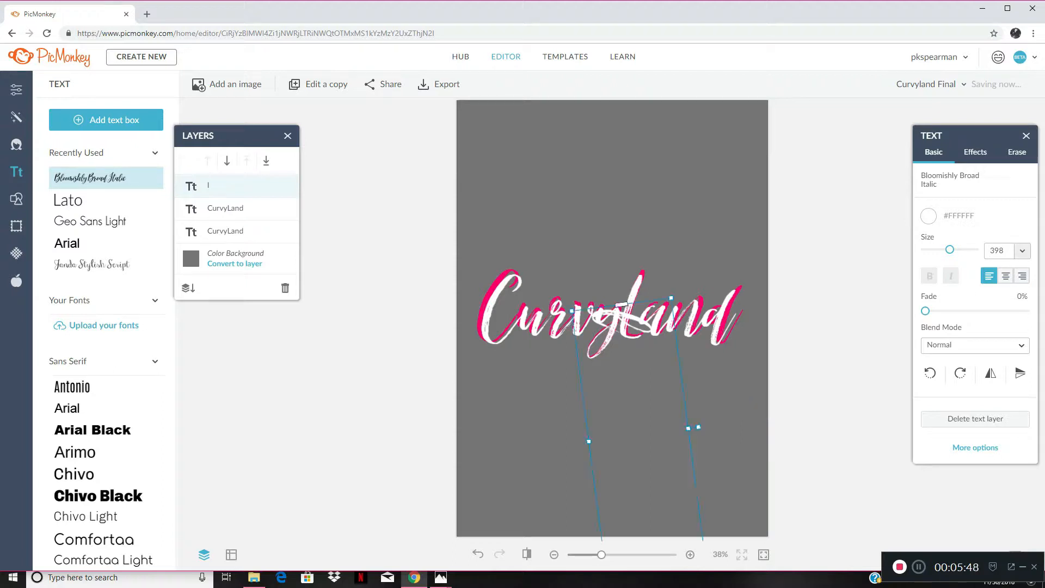
pyautogui.moveTo(626, 321); pyautogui.dragTo(460, 359)
pyautogui.moveTo(700, 469); pyautogui.dragTo(613, 419)
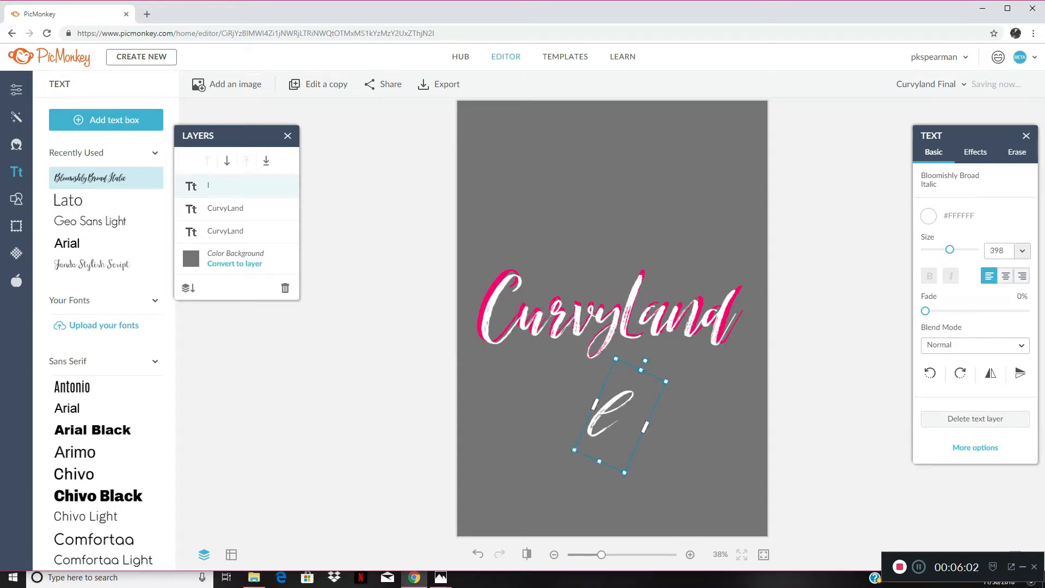
pyautogui.moveTo(645, 361); pyautogui.dragTo(699, 374)
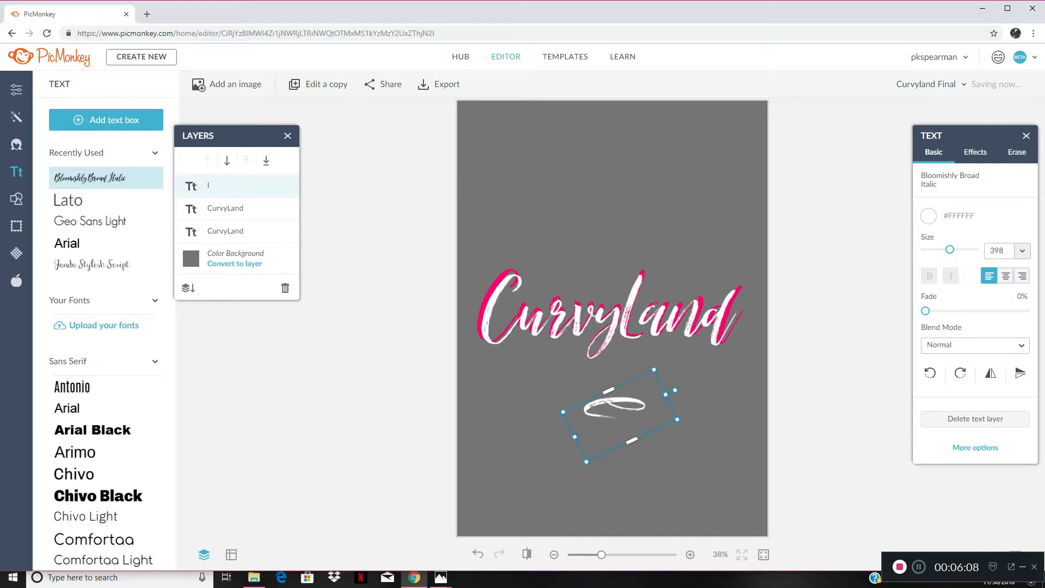
# Step: Stretch the l into a wide, flat swoop at size about 1423 under the logo and tilt its right end slightly downward
pyautogui.moveTo(441, 577)
pyautogui.moveTo(482, 531)
pyautogui.moveTo(675, 390); pyautogui.dragTo(925, 392)
pyautogui.moveTo(707, 398); pyautogui.dragTo(589, 380)
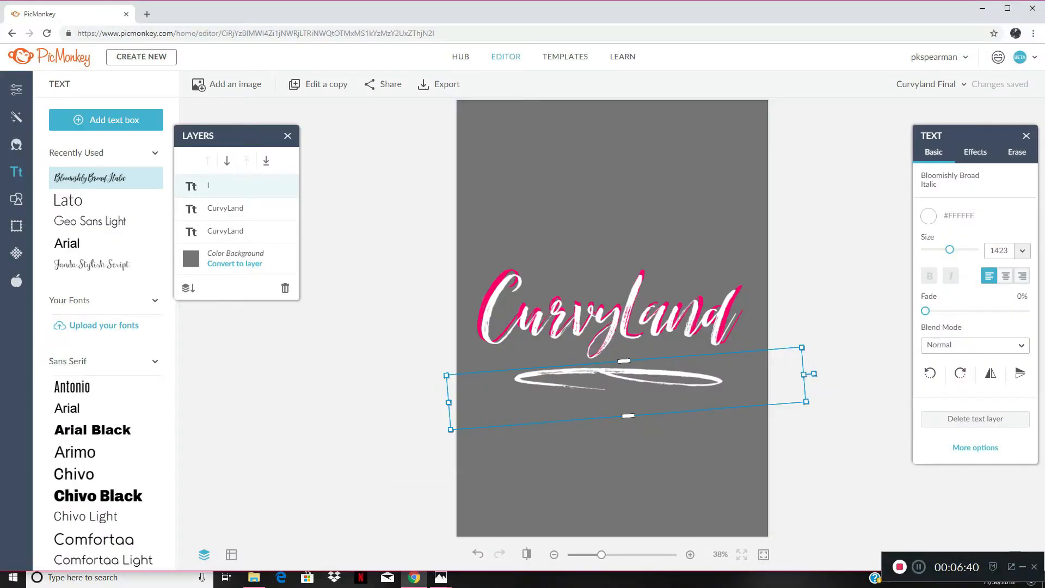
pyautogui.moveTo(814, 374); pyautogui.dragTo(816, 394)
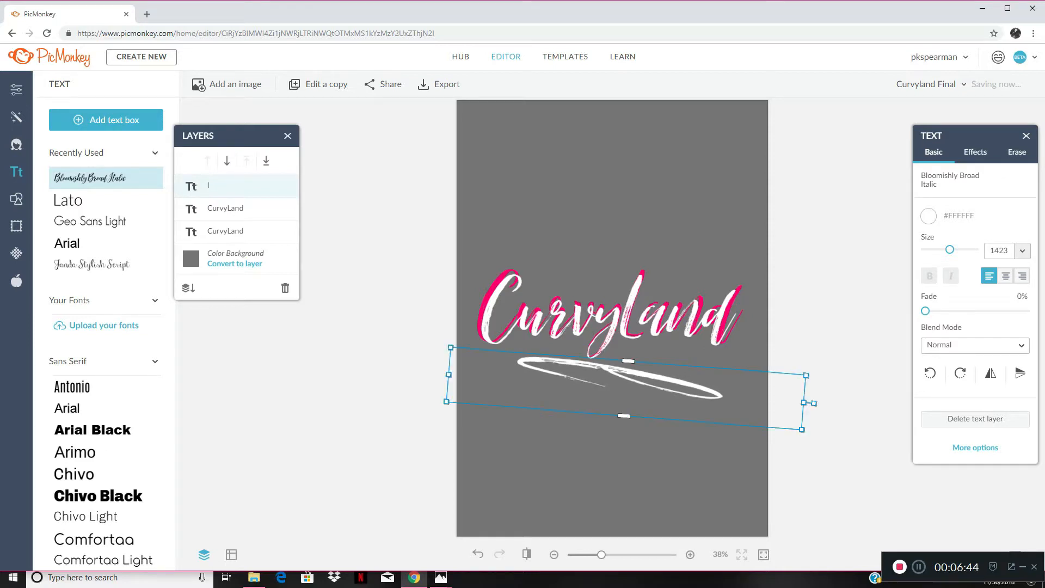
# Step: Move the swoop up against the underside of the CurvyLand lettering and shorten it to size about 1271
pyautogui.moveTo(606, 370); pyautogui.dragTo(622, 346)
pyautogui.moveTo(441, 578)
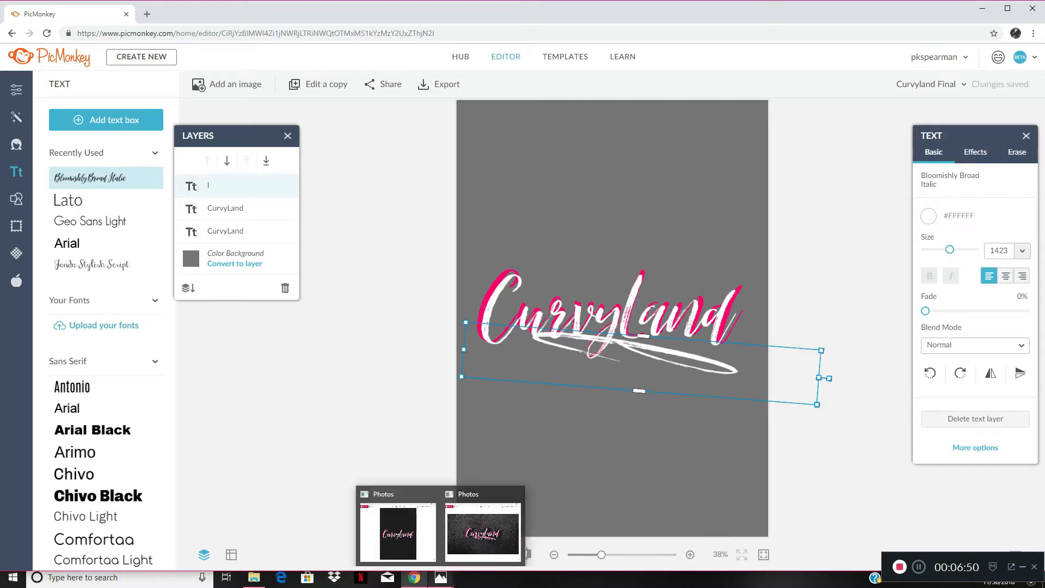
pyautogui.moveTo(483, 531)
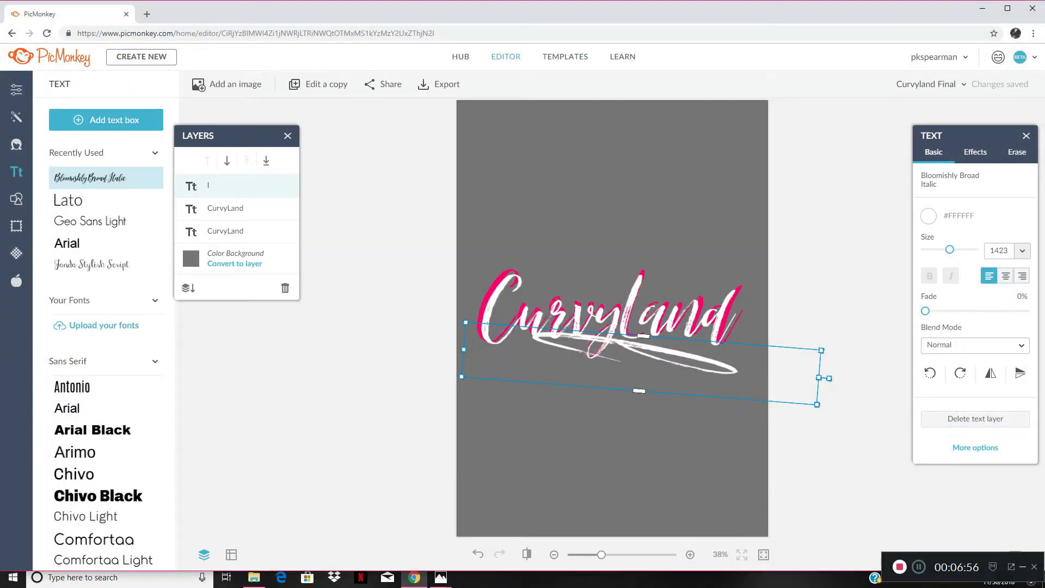
pyautogui.moveTo(817, 404); pyautogui.dragTo(779, 401)
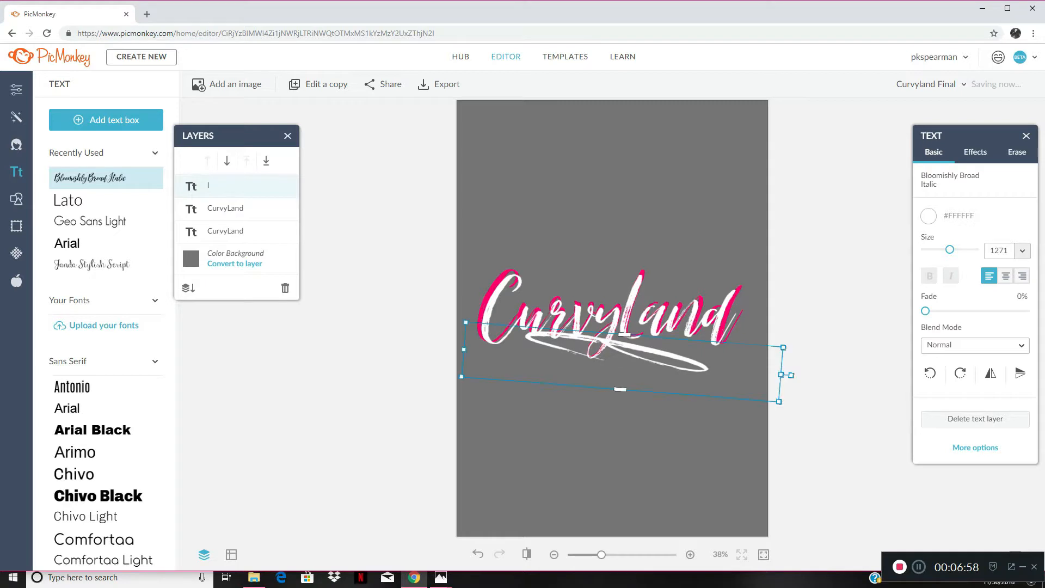
pyautogui.moveTo(653, 354)
pyautogui.mouseDown()
pyautogui.moveTo(676, 359)
pyautogui.moveTo(668, 353)
pyautogui.mouseUp()
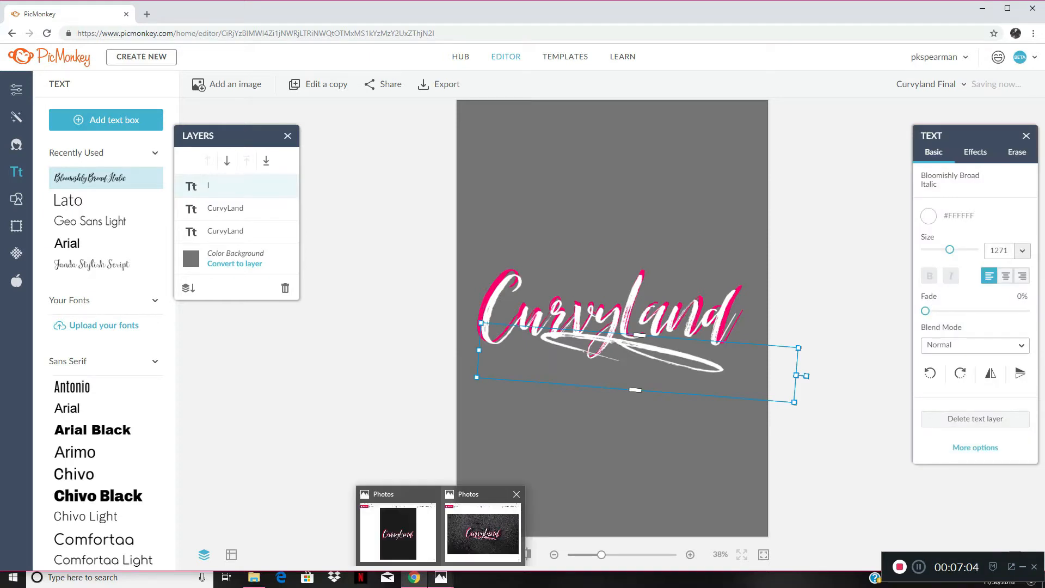
# Step: Duplicate the white swoop and move the copy into the empty area below the logo
pyautogui.click(483, 530)
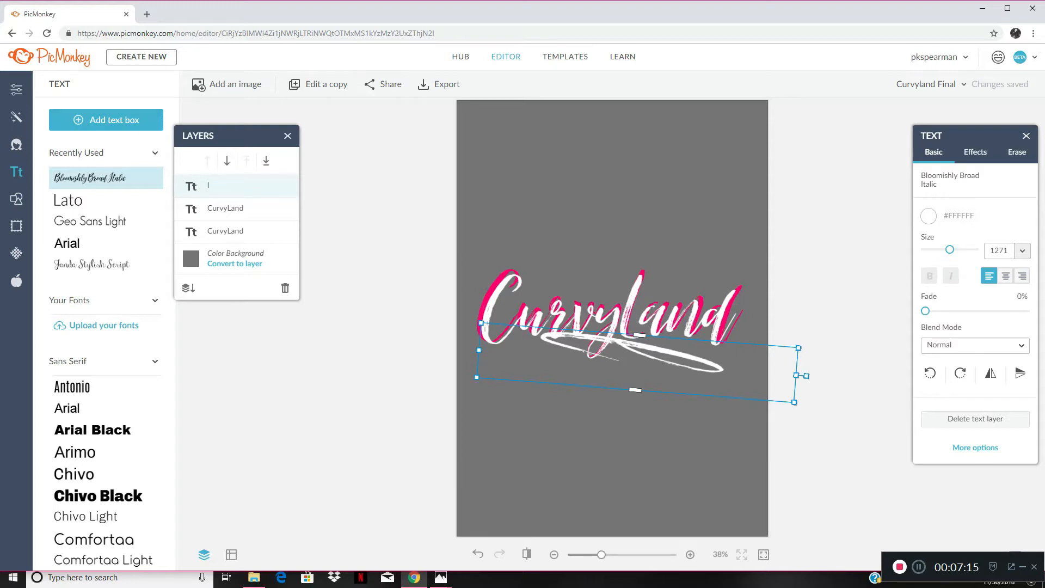
pyautogui.rightClick(647, 367)
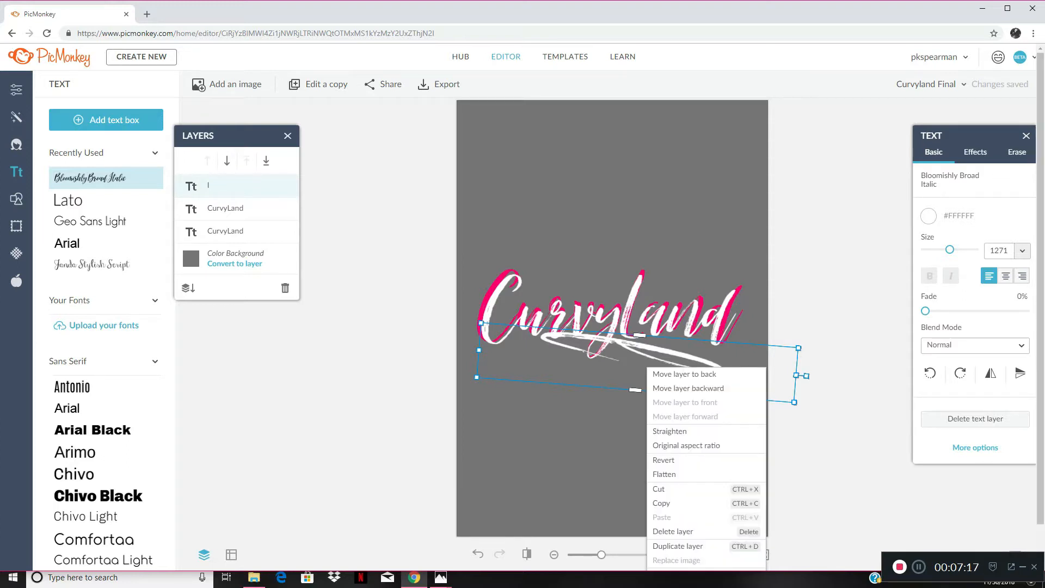
pyautogui.click(678, 546)
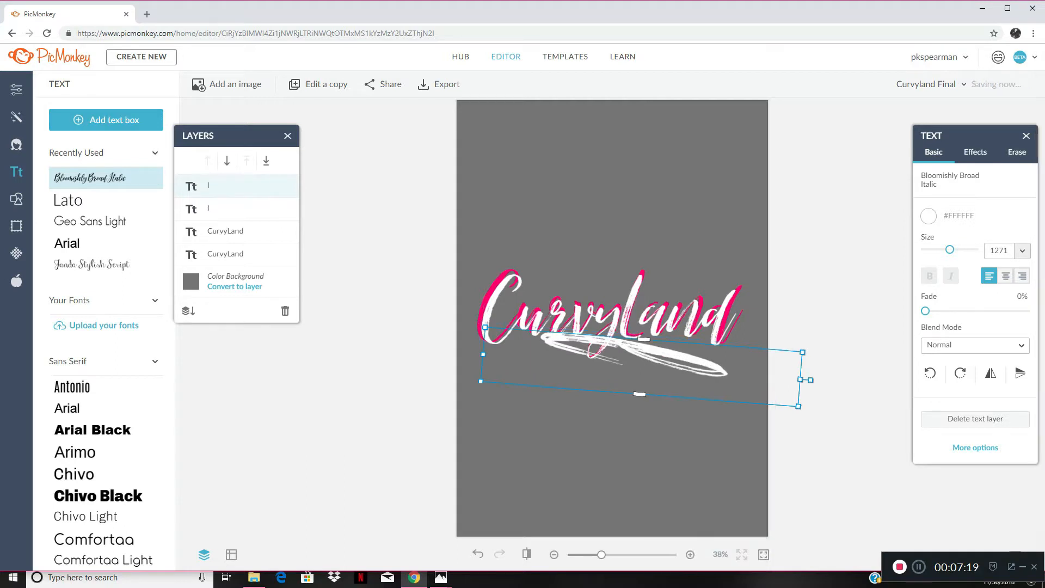
pyautogui.moveTo(642, 366); pyautogui.dragTo(637, 443)
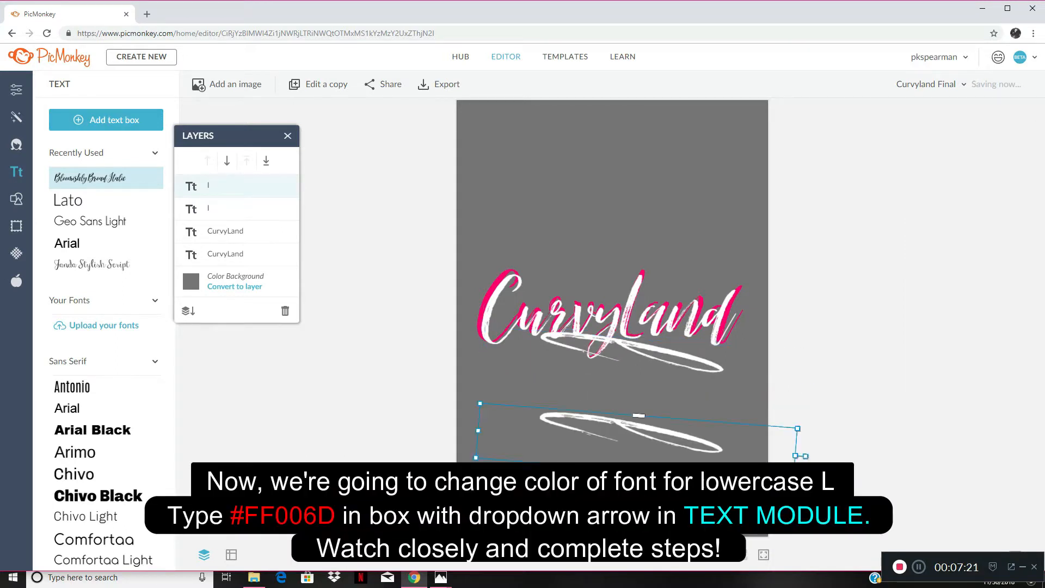
# Step: Change the color of the duplicated swoop to #FF006D
pyautogui.click(928, 216)
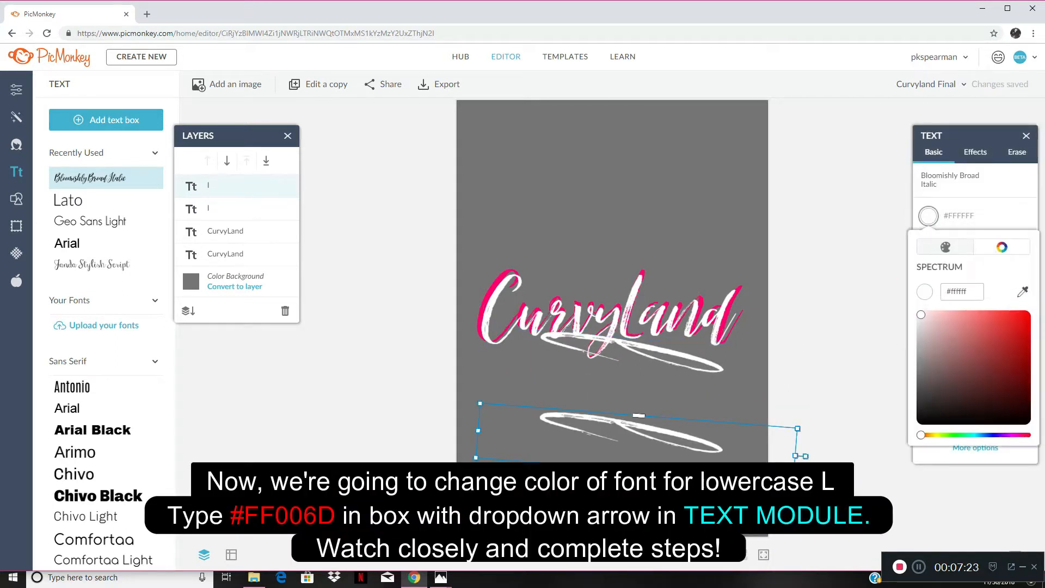
pyautogui.doubleClick(959, 292)
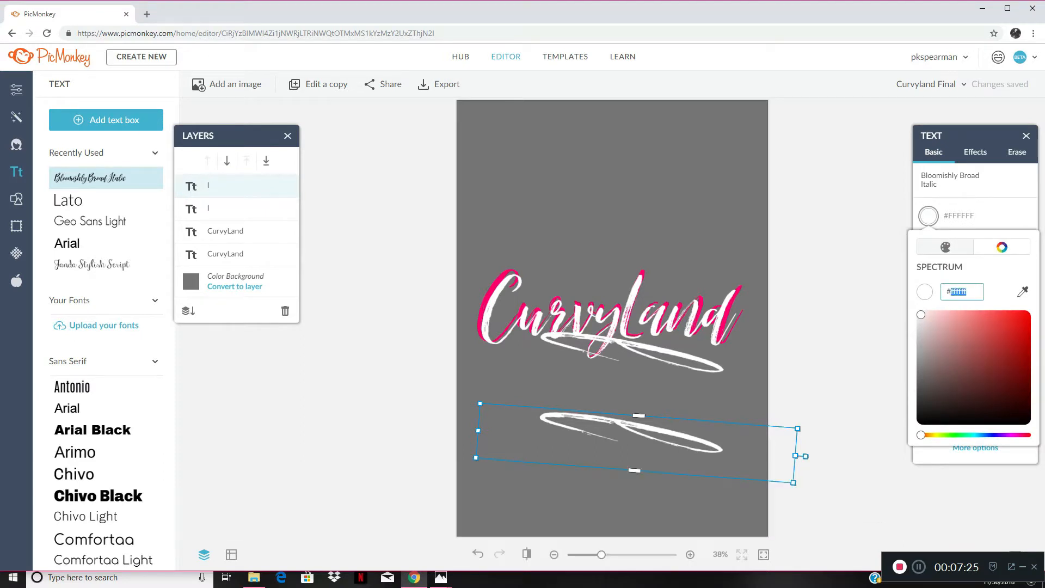
pyautogui.write('ff006d')
pyautogui.press('Return')
# Step: Place the pink swoop over the white one, offset slightly upward, and send it behind all the other text layers
pyautogui.moveTo(616, 423); pyautogui.dragTo(616, 341)
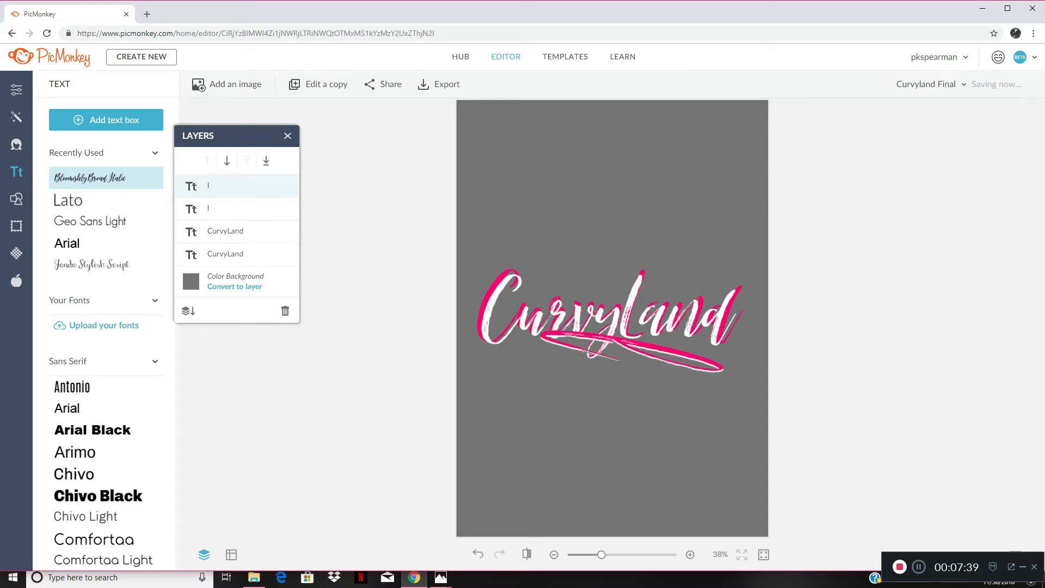
pyautogui.press('Up')
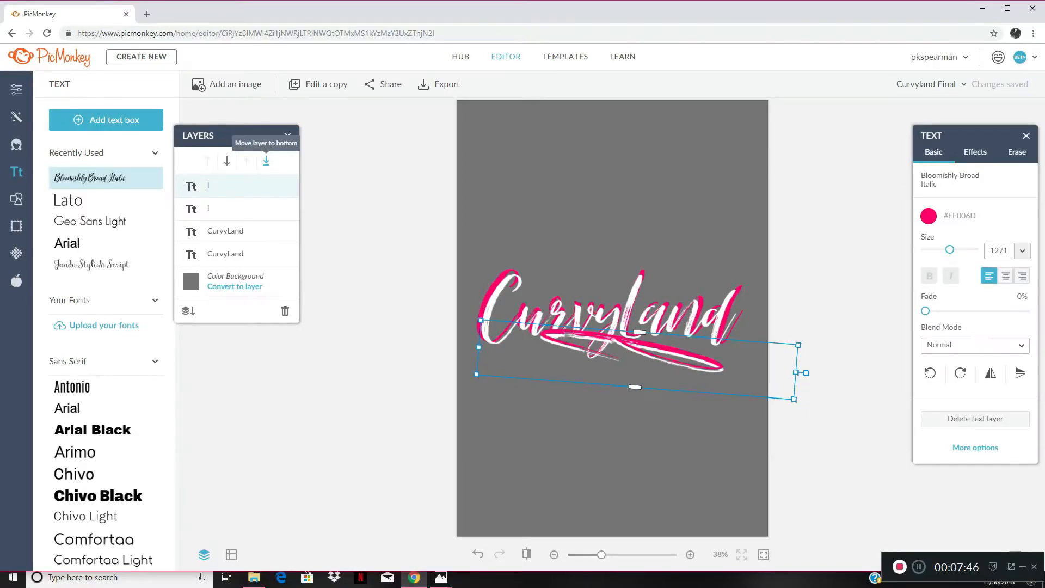
pyautogui.click(266, 161)
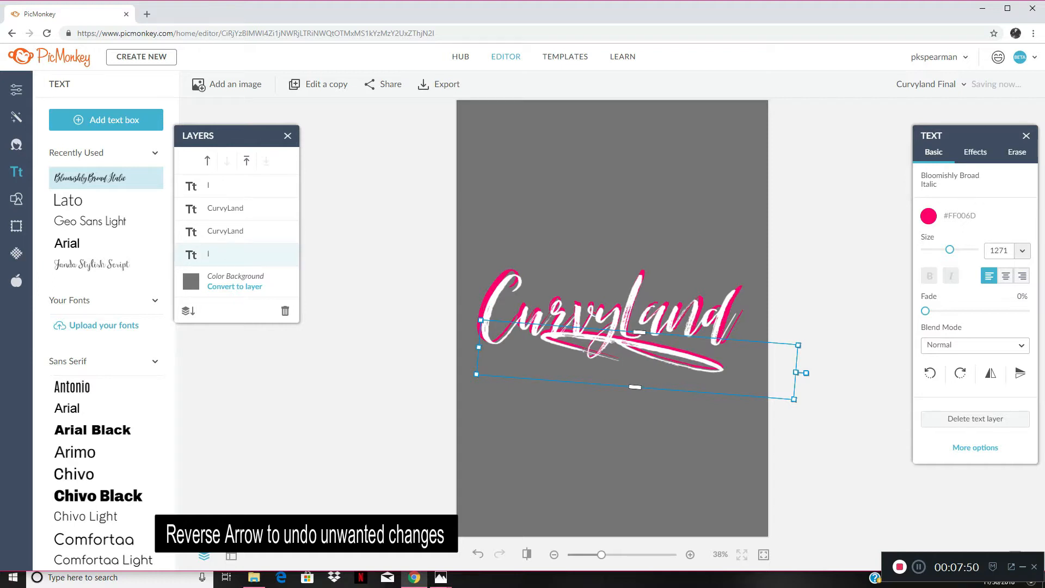
# Step: Reorder the layers so the white swoop sits below both CurvyLand texts, directly above the pink swoop
pyautogui.click(236, 185)
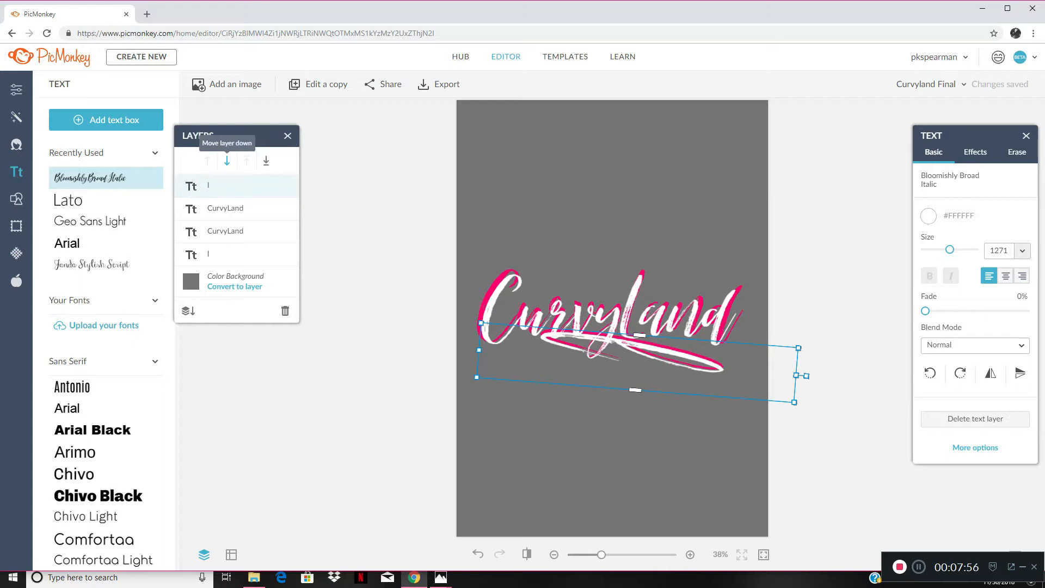
pyautogui.click(228, 160)
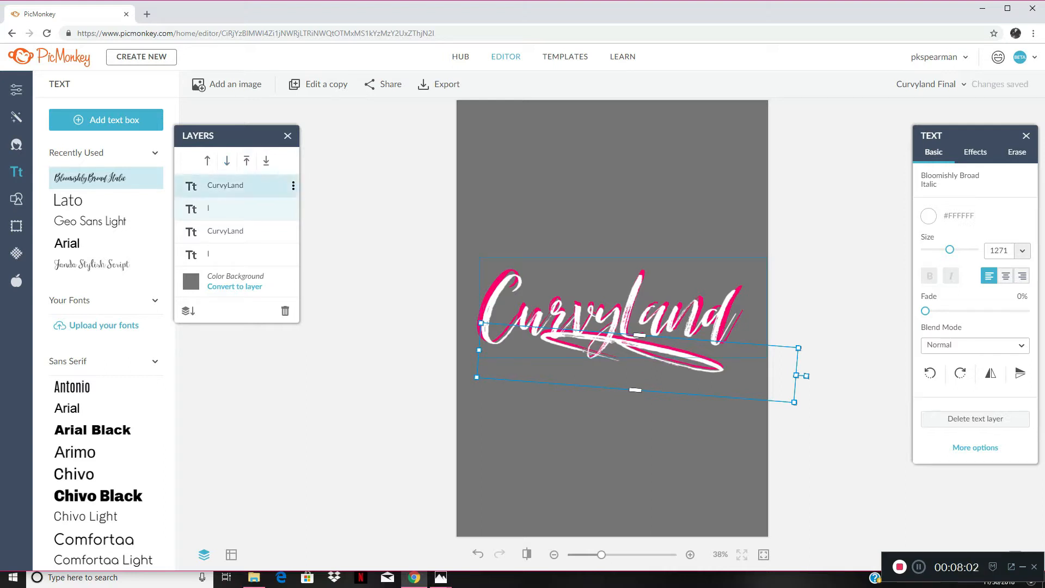
pyautogui.click(236, 185)
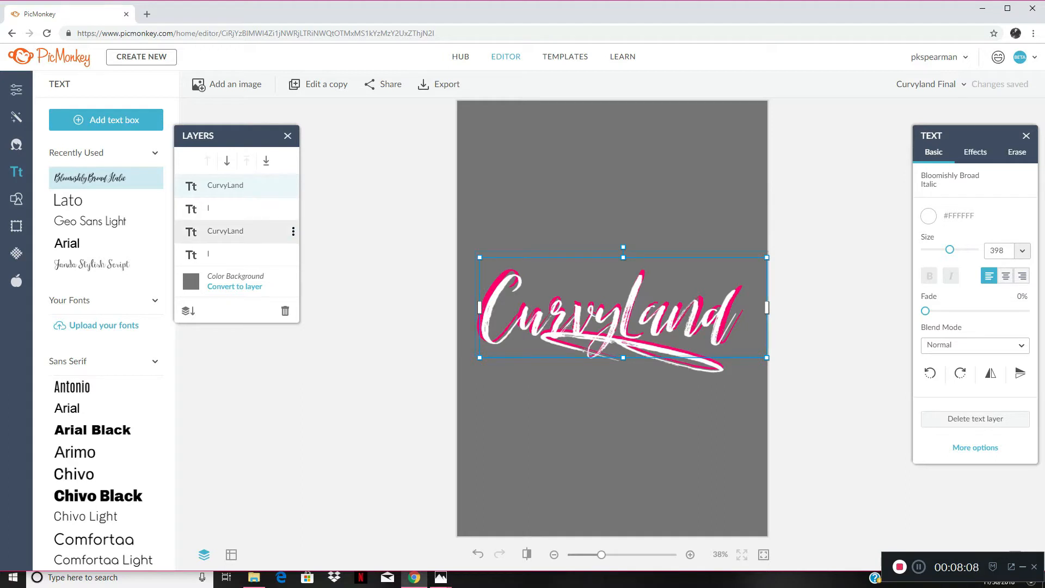
pyautogui.click(246, 231)
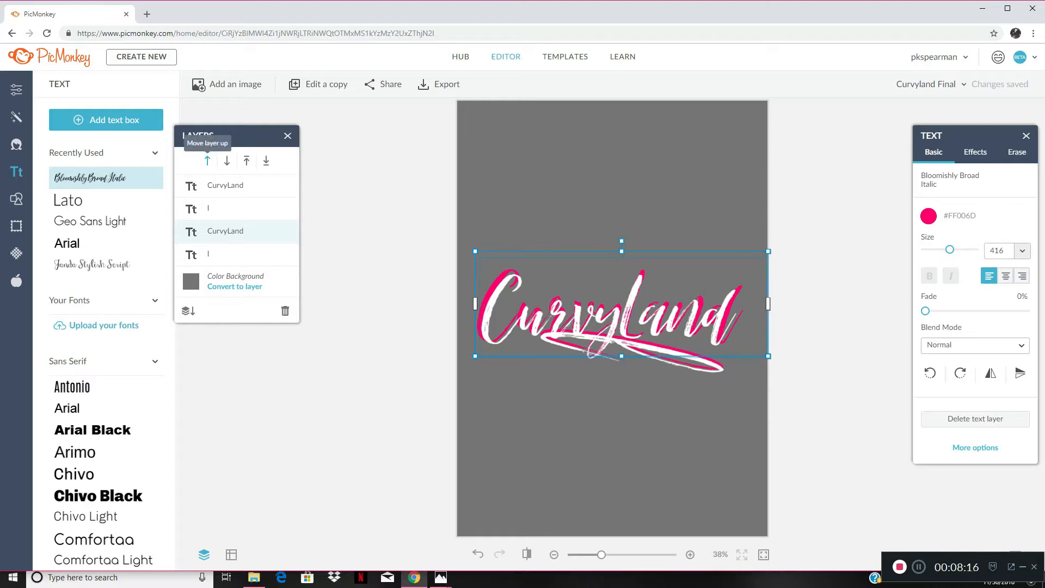
pyautogui.click(207, 161)
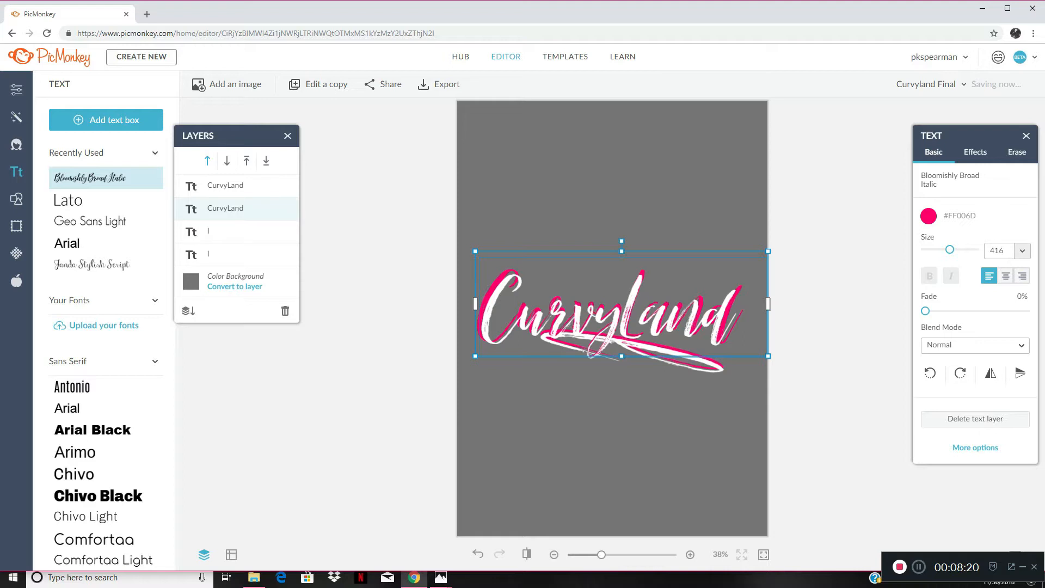
pyautogui.click(225, 186)
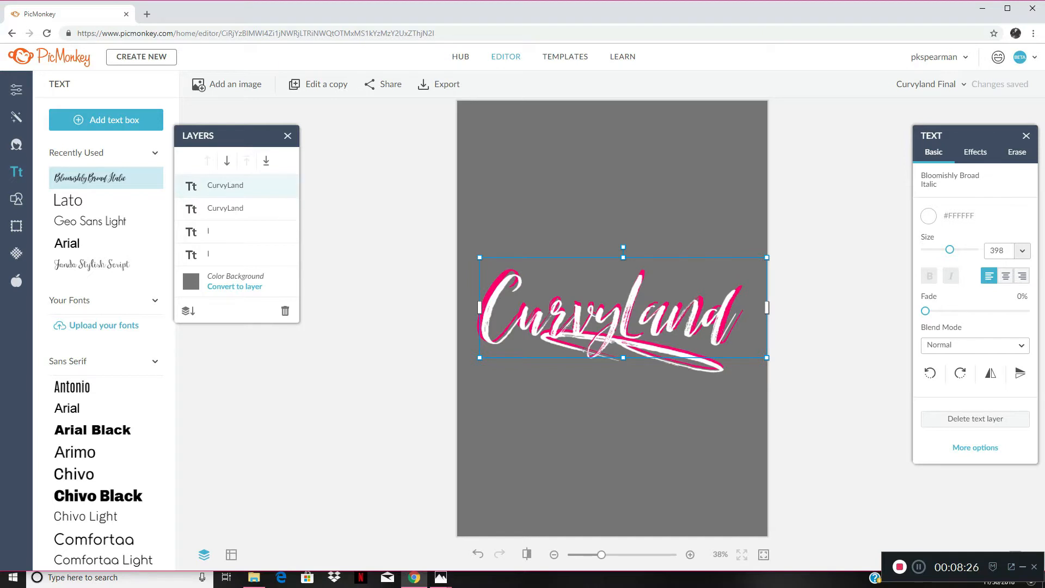
pyautogui.click(255, 278)
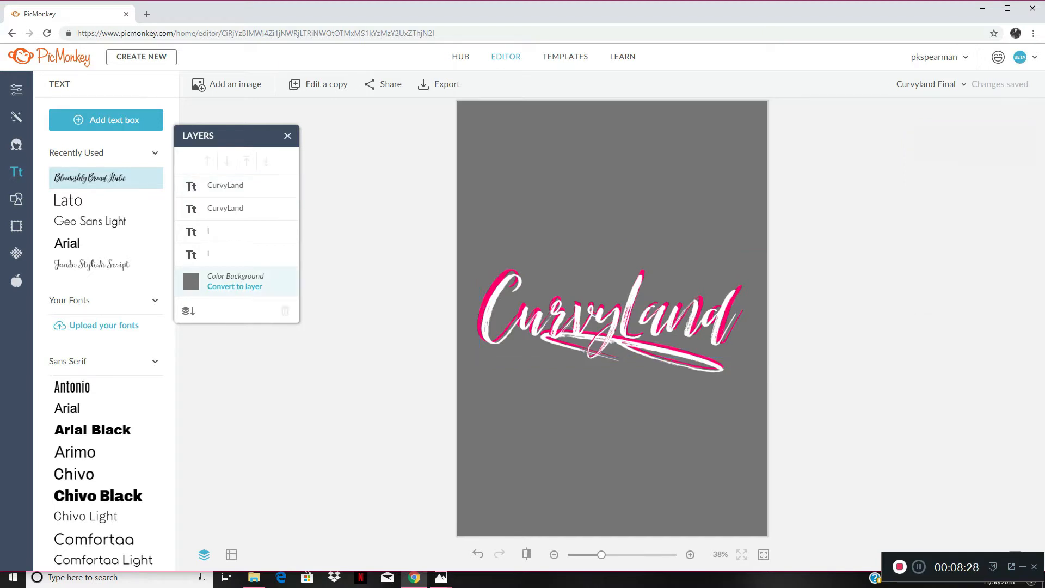
pyautogui.moveTo(602, 555); pyautogui.dragTo(613, 555)
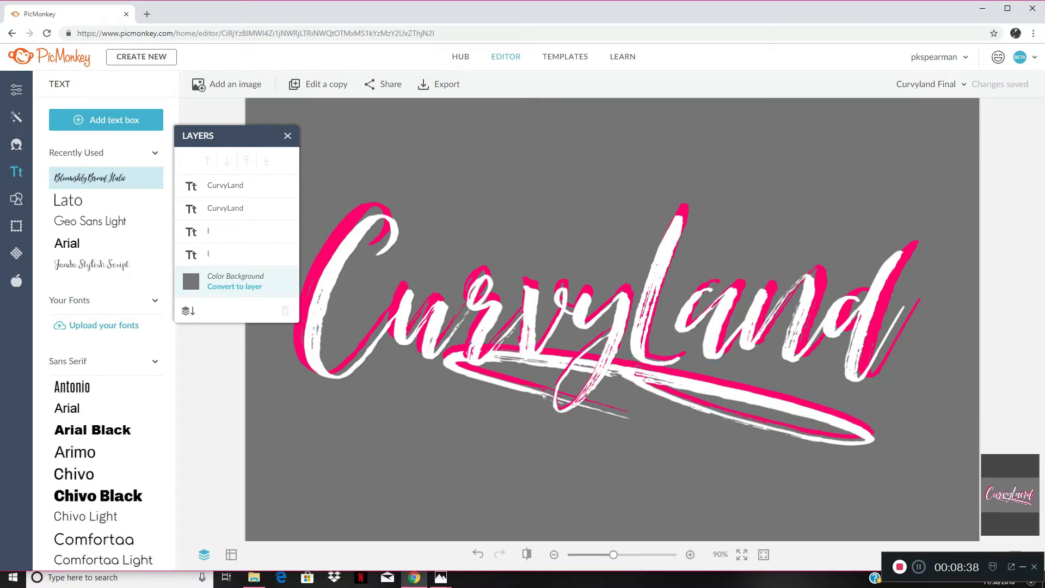
pyautogui.moveTo(614, 555); pyautogui.dragTo(618, 555)
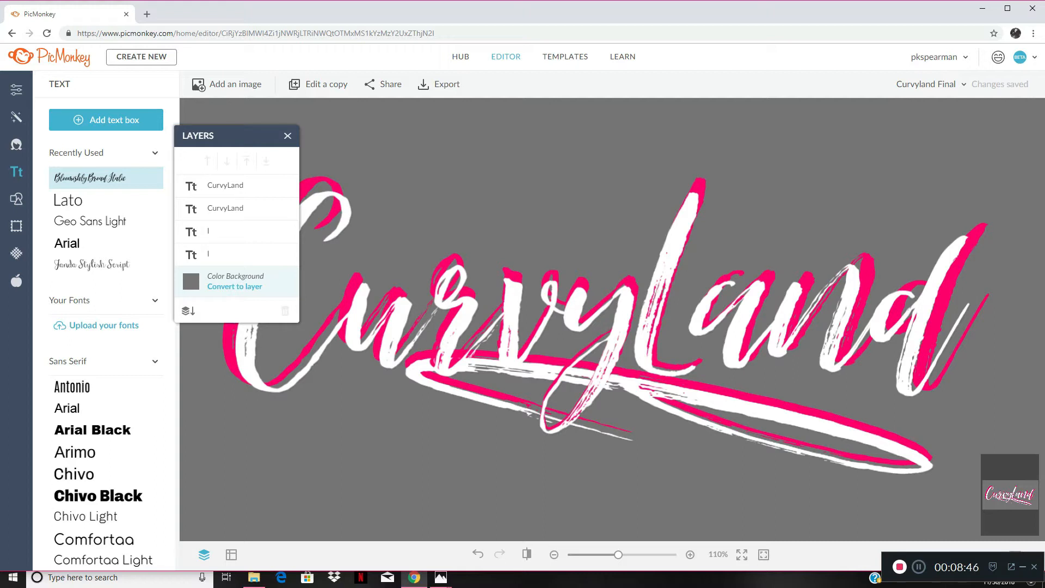
pyautogui.moveTo(619, 554); pyautogui.dragTo(602, 554)
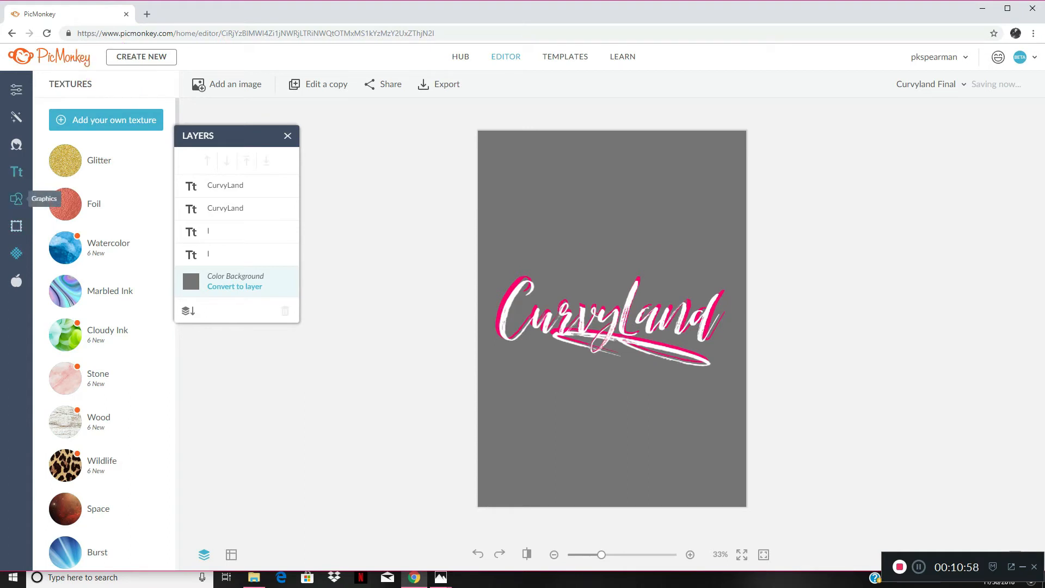
# Step: Crop the canvas tightly around the logo to 1309 × 545 px with Scale photo enabled
pyautogui.click(16, 89)
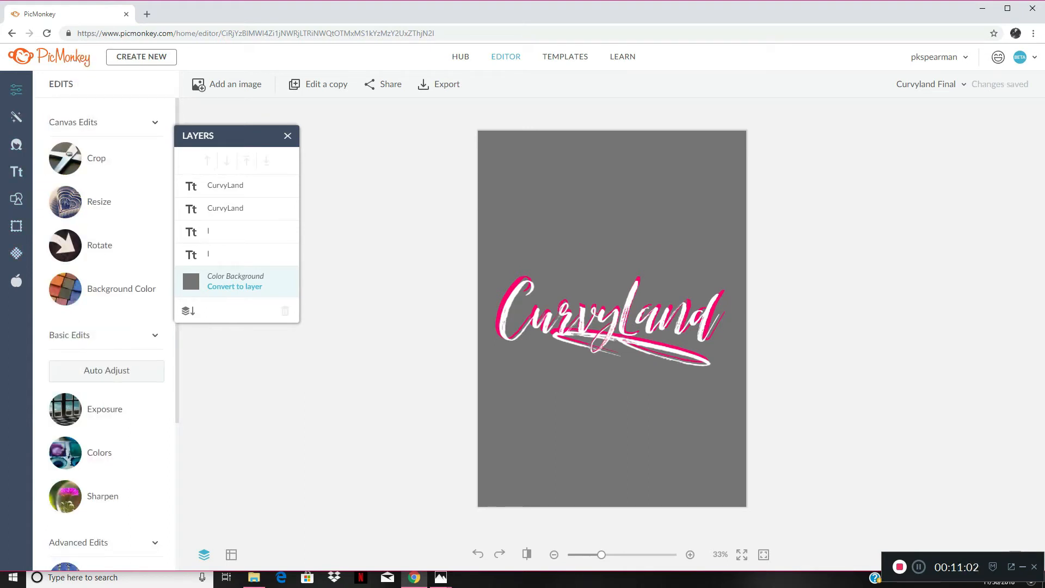
pyautogui.click(68, 164)
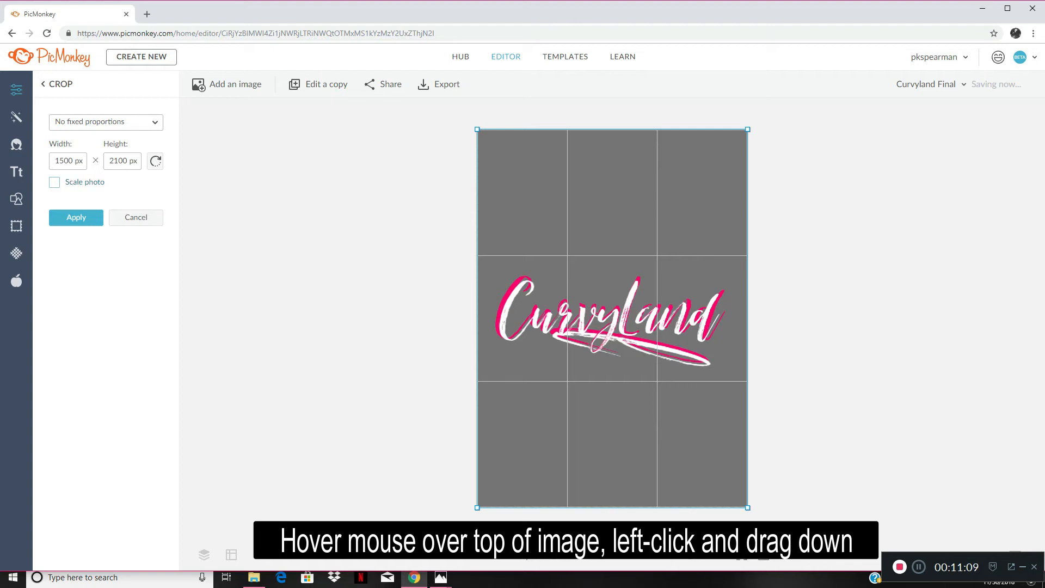
pyautogui.moveTo(612, 129); pyautogui.dragTo(613, 271)
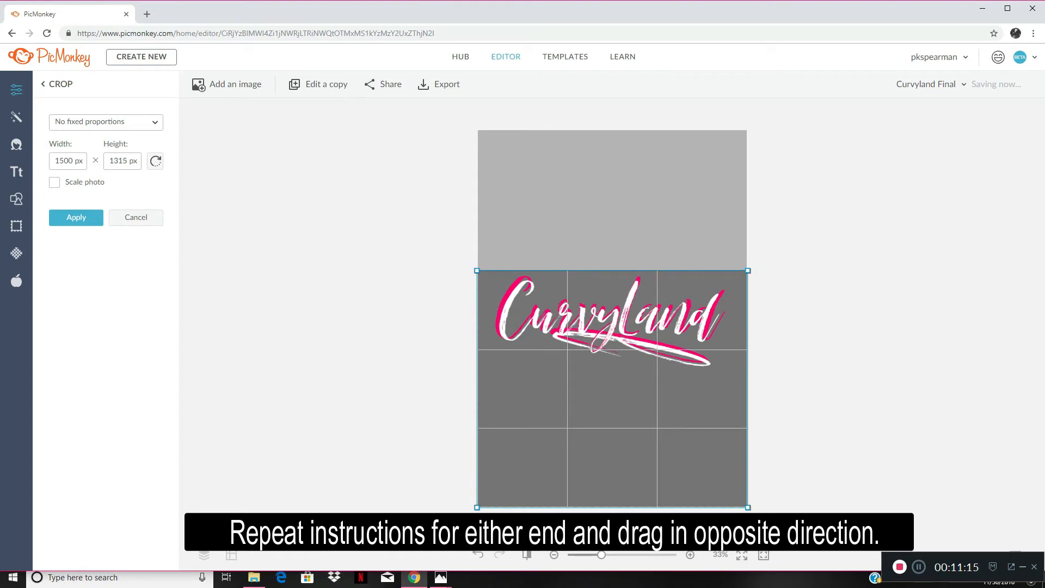
pyautogui.moveTo(612, 508); pyautogui.dragTo(613, 369)
pyautogui.moveTo(748, 320); pyautogui.dragTo(730, 319)
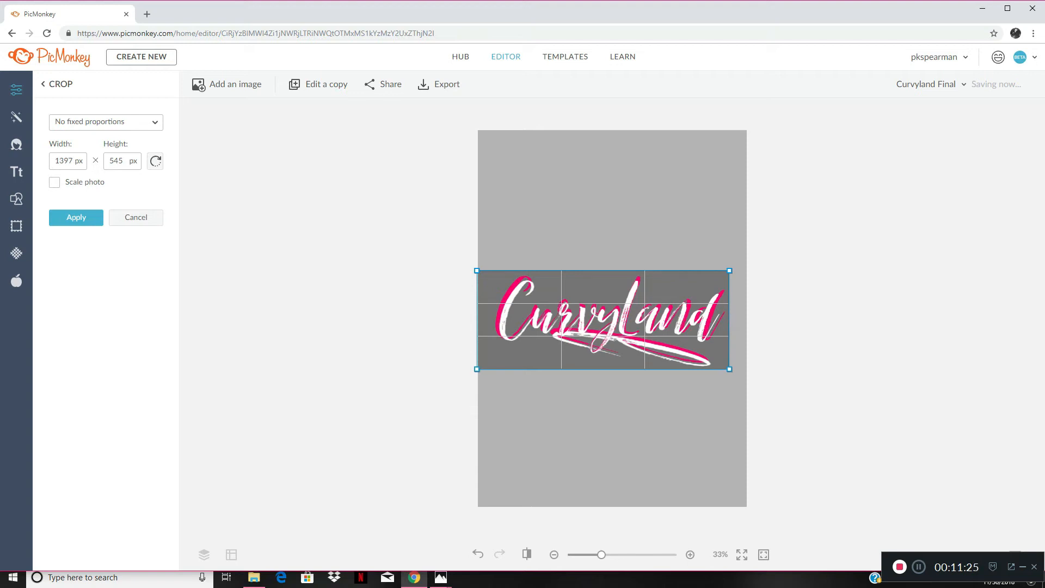
pyautogui.moveTo(477, 320); pyautogui.dragTo(492, 320)
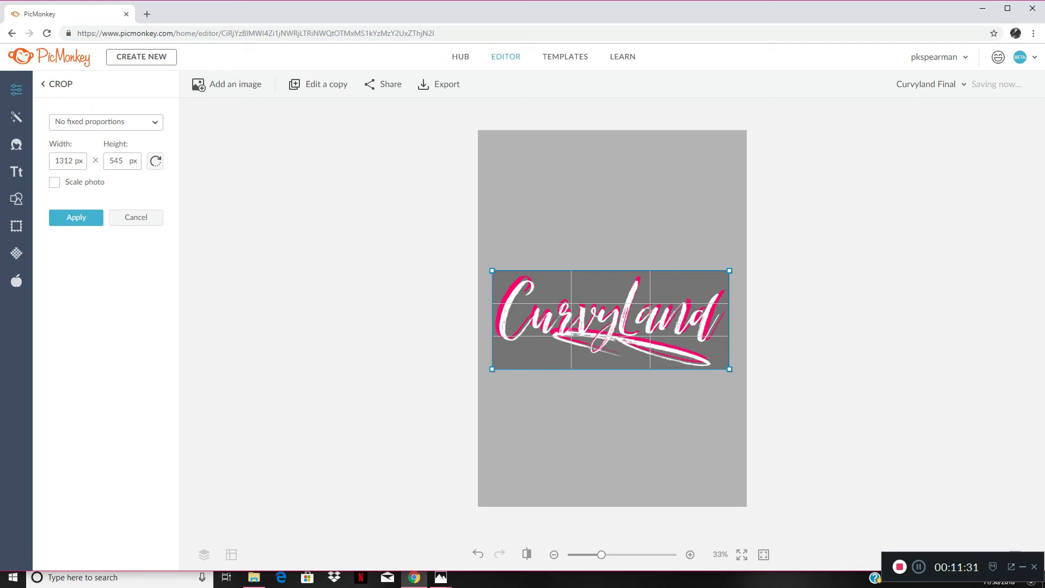
pyautogui.moveTo(492, 320); pyautogui.dragTo(493, 320)
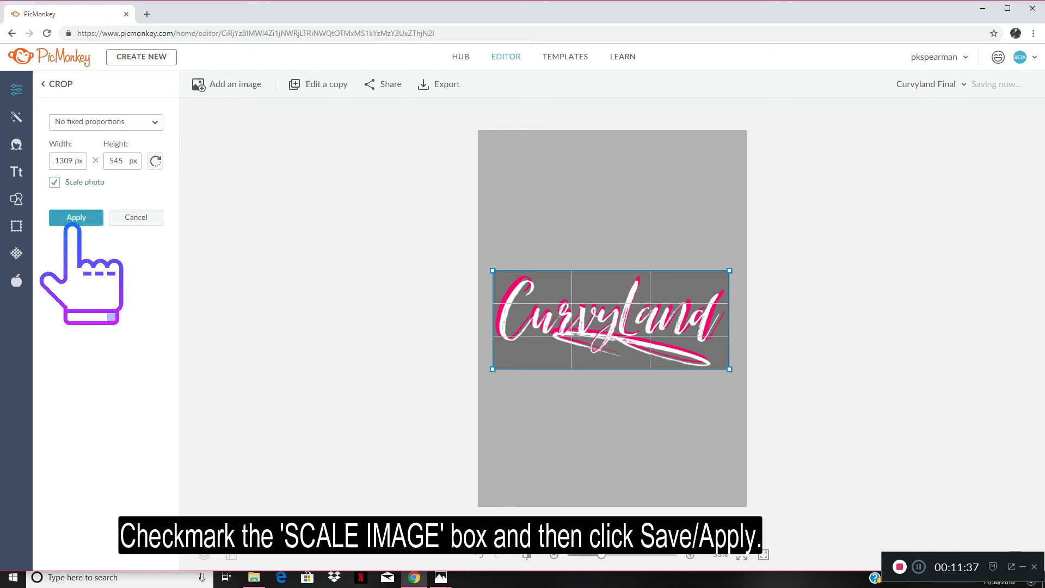
pyautogui.click(76, 217)
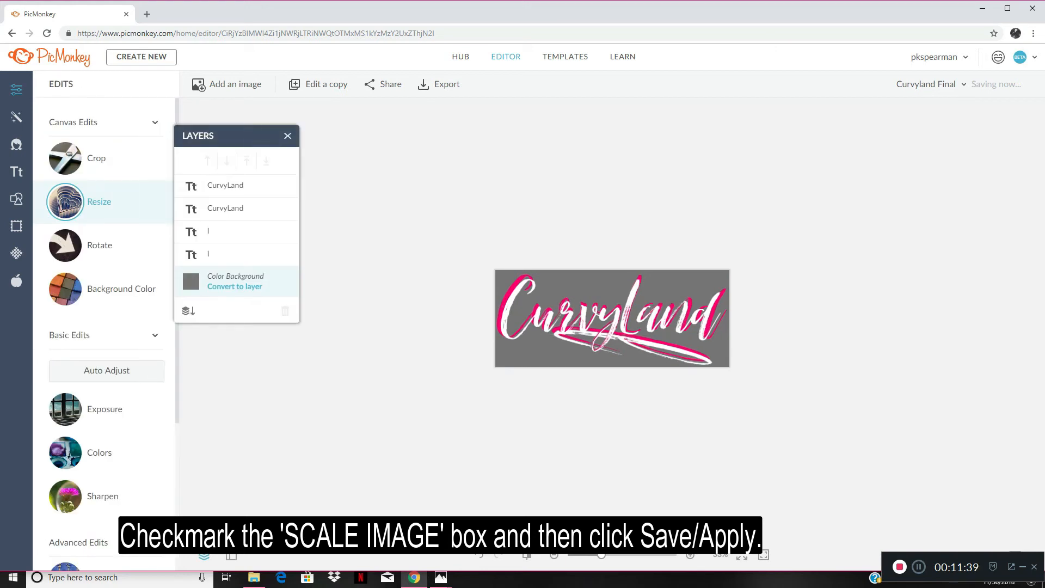
# Step: Make the canvas background transparent
pyautogui.click(103, 289)
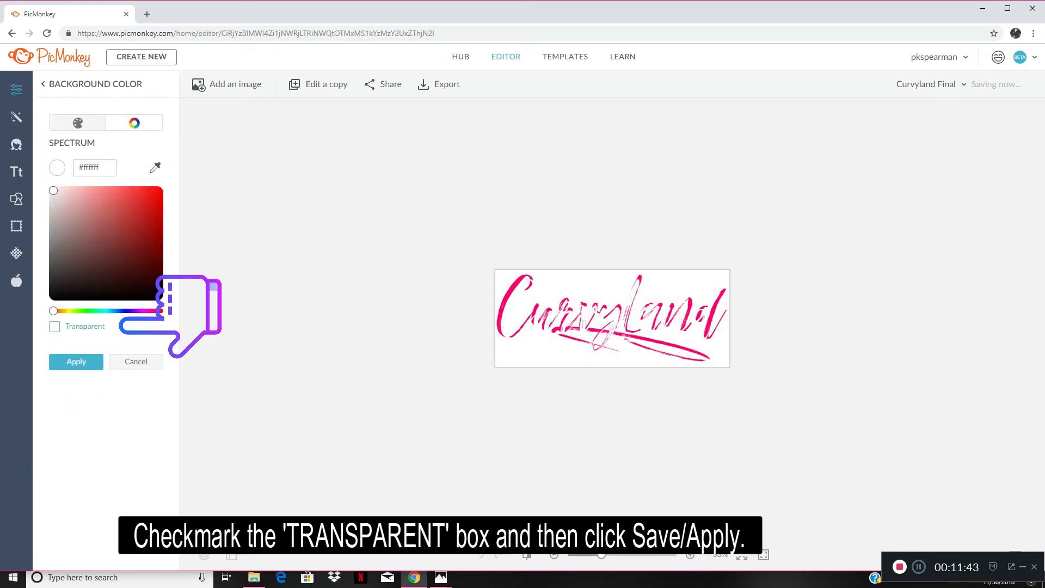
pyautogui.click(54, 326)
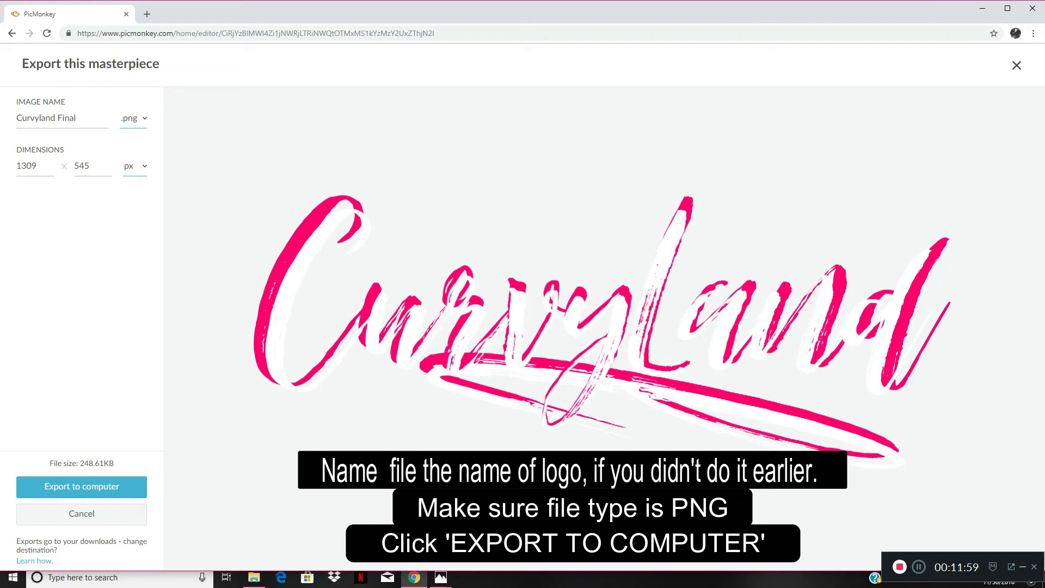
# Step: Export the logo to the computer as a PNG named "Curvyland Final" and dismiss the export location prompt
pyautogui.moveTo(78, 118); pyautogui.dragTo(16, 117)
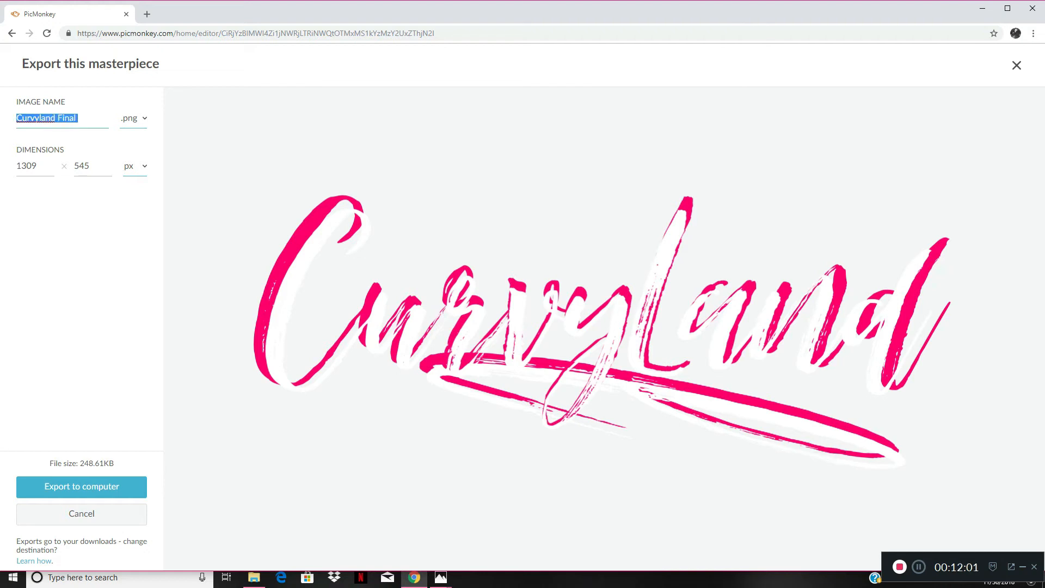
pyautogui.press('Tab')
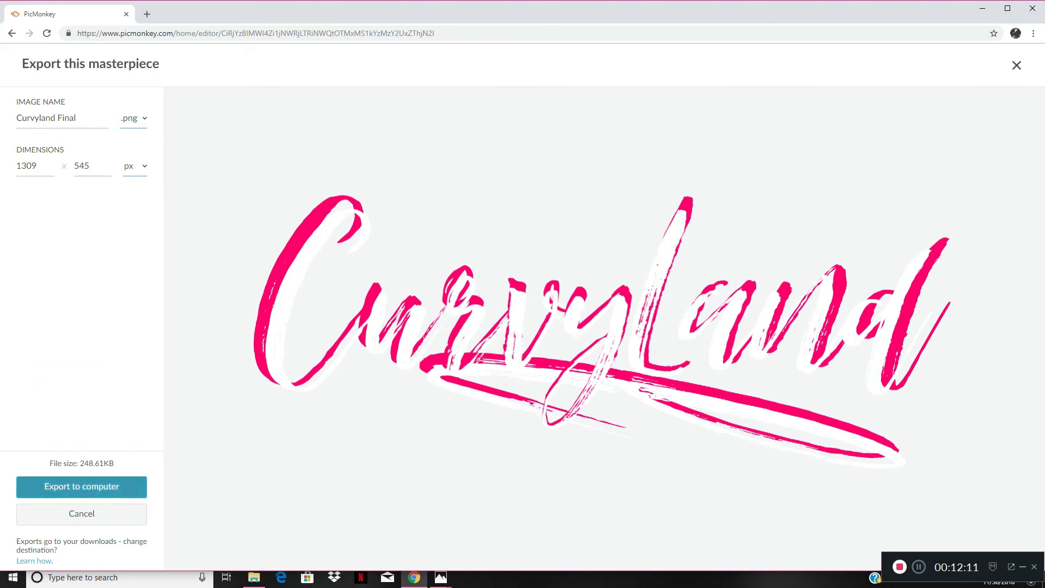
pyautogui.click(82, 486)
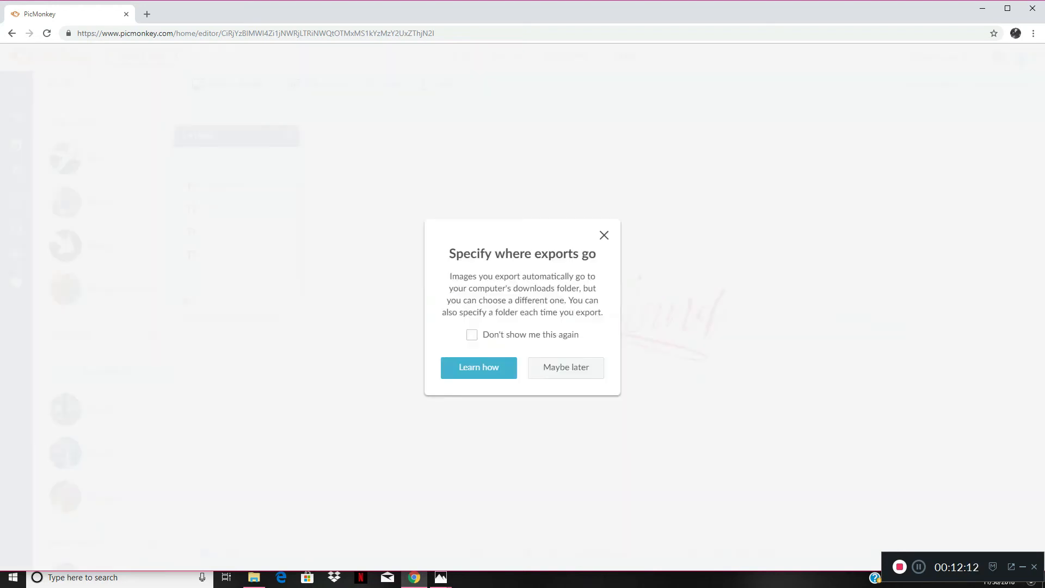
pyautogui.click(567, 367)
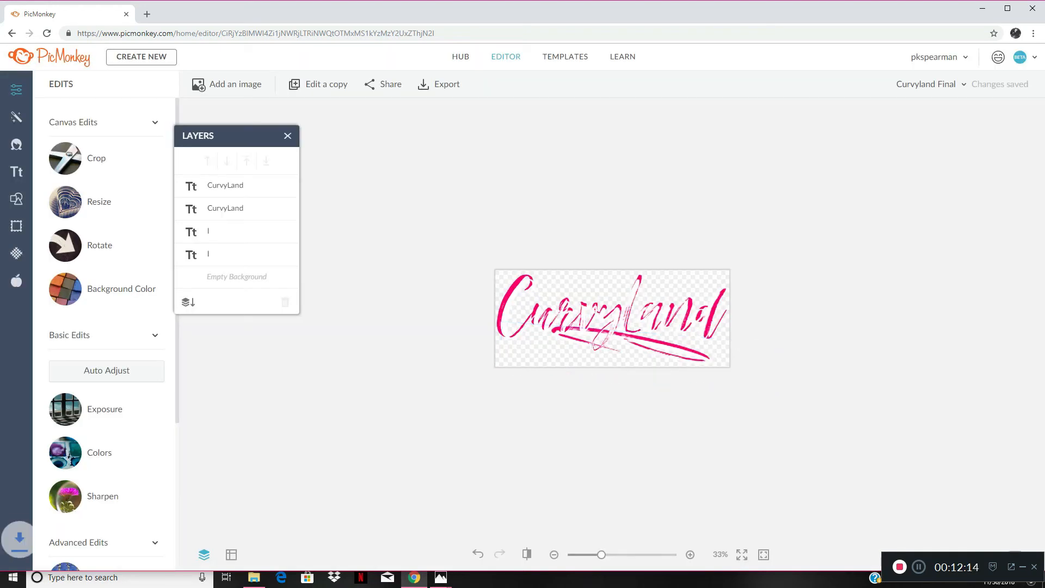